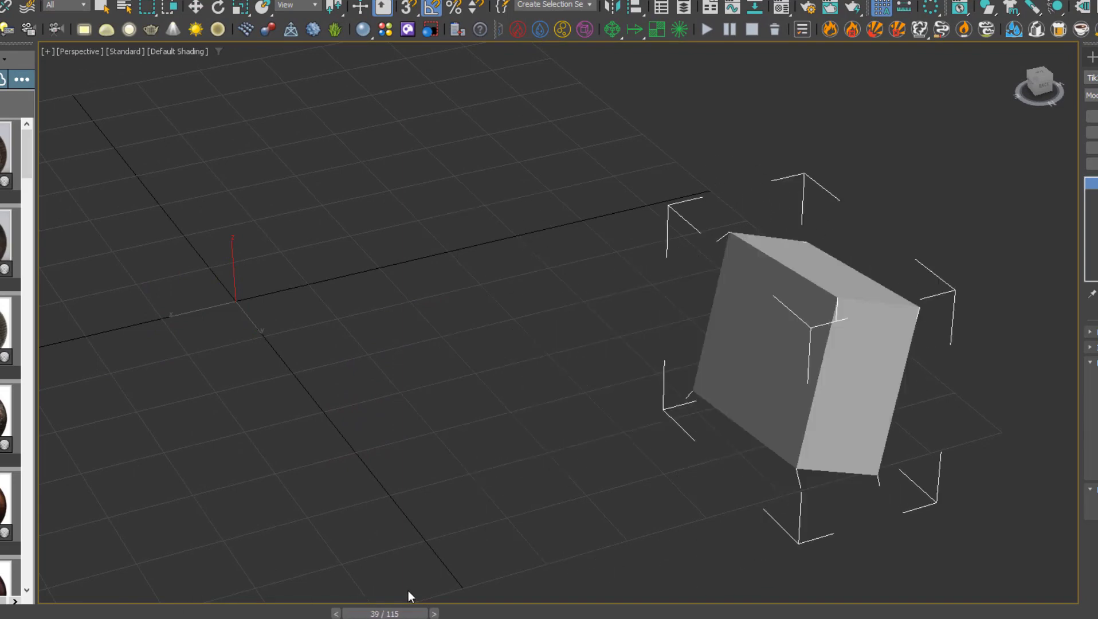
# Step: Raise the trail object's Copy Count to 38 and try adjusting its Smooth value
pyautogui.press('w')
pyautogui.scroll(3, 845, 361)
pyautogui.moveTo(842, 362); pyautogui.dragTo(816, 399, button='middle')
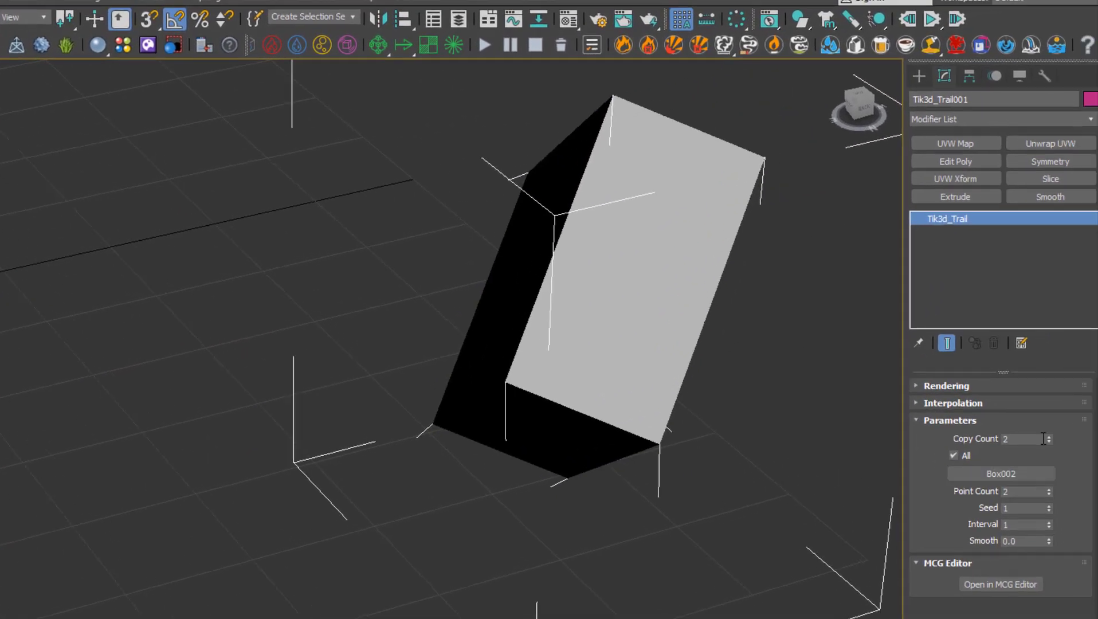
pyautogui.moveTo(1048, 436); pyautogui.dragTo(1049, 415)
pyautogui.scroll(-4, 378, 379)
pyautogui.moveTo(387, 380); pyautogui.dragTo(415, 365, button='middle')
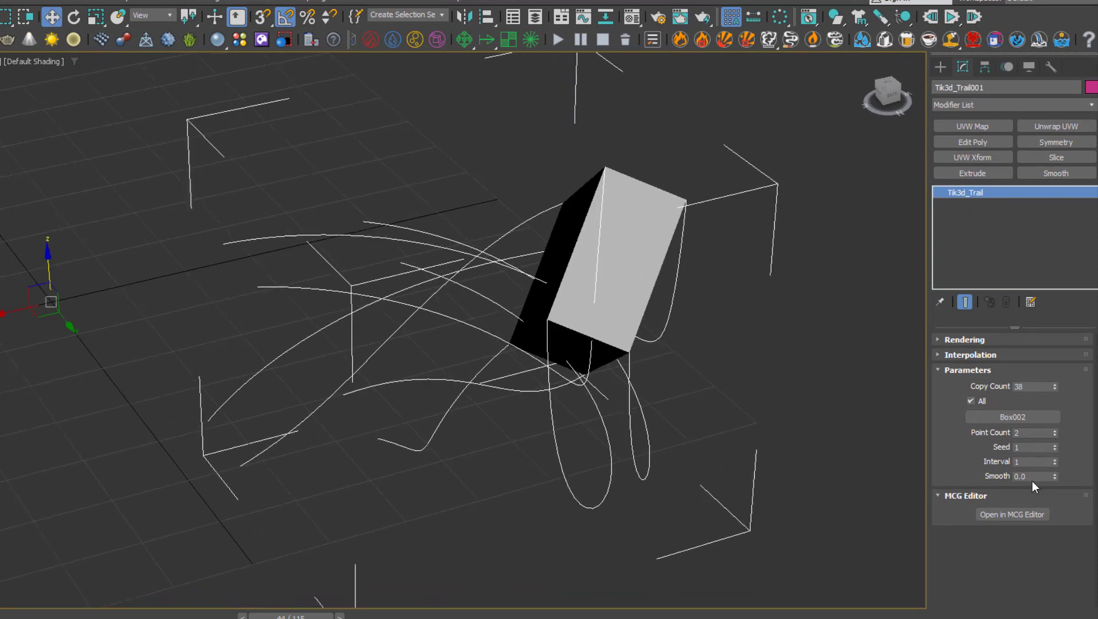
pyautogui.moveTo(1056, 476); pyautogui.dragTo(1069, 526)
pyautogui.scroll(3, 507, 345)
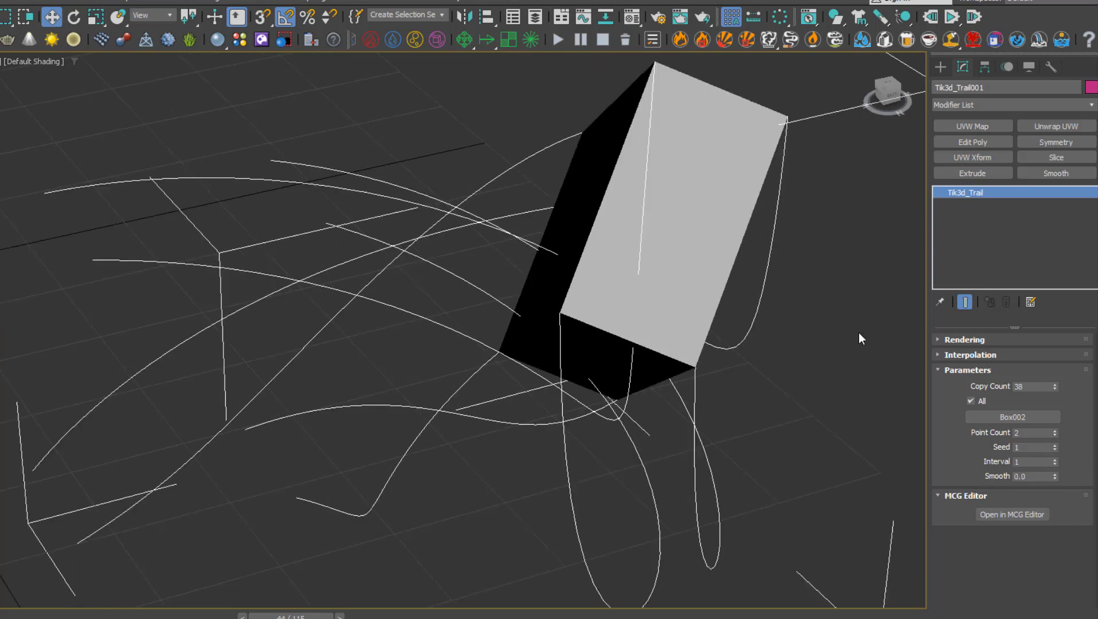
# Step: Enable the trail splines' rendering in the viewport
pyautogui.click(967, 340)
pyautogui.click(967, 365)
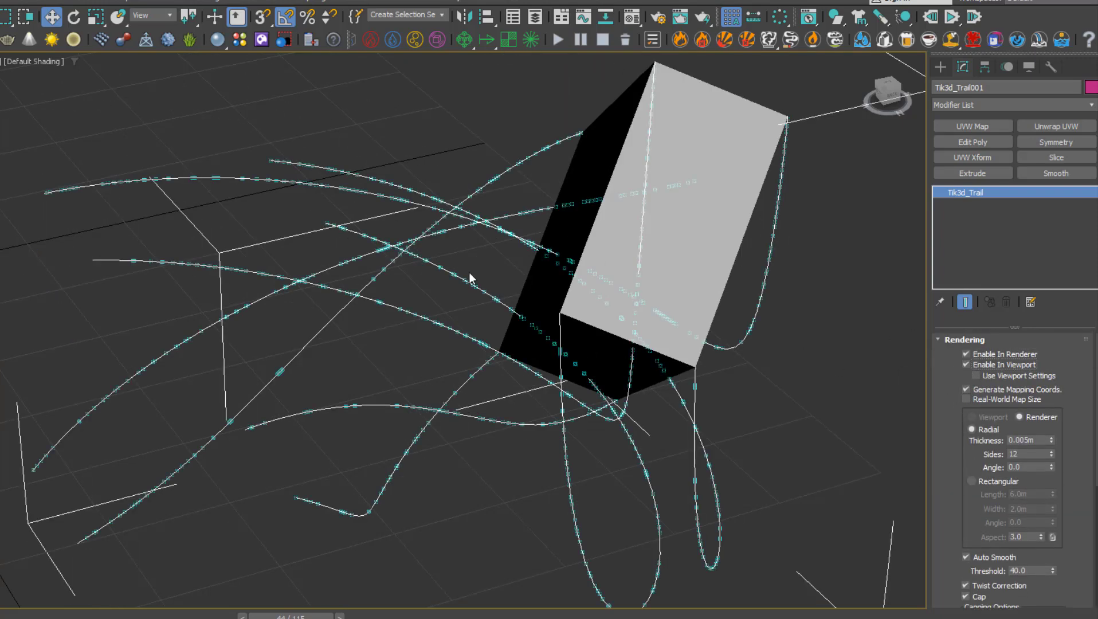
pyautogui.scroll(5, 472, 286)
pyautogui.scroll(-8, 482, 298)
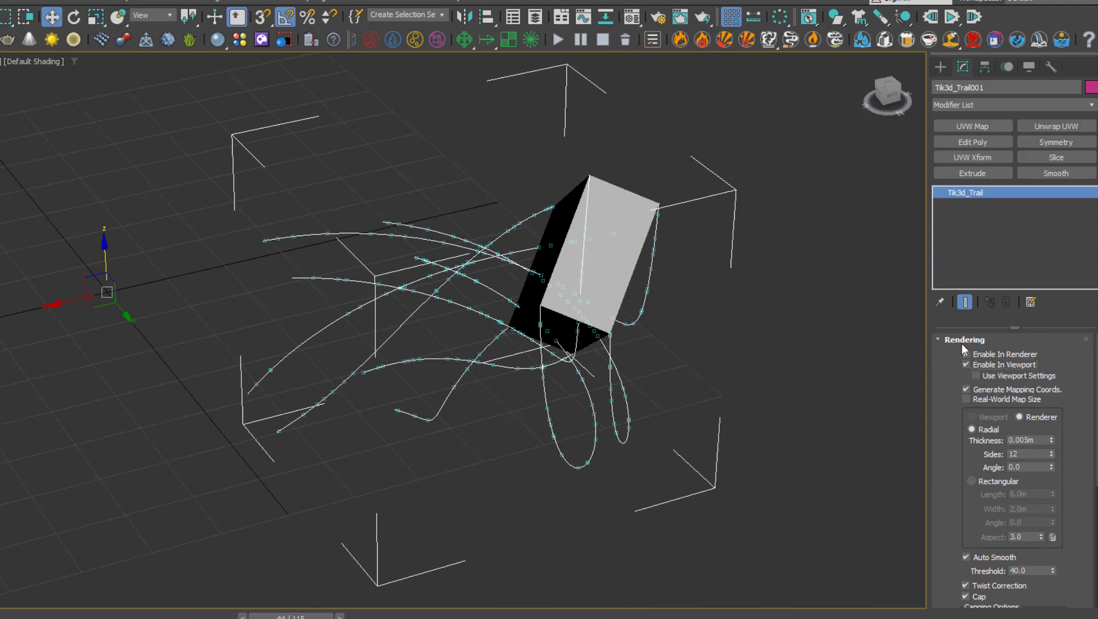
pyautogui.click(965, 341)
# Step: Move the animation to frame 68 to check the trails behind the rotating box
pyautogui.scroll(3, 598, 293)
pyautogui.press('q')
pyautogui.moveTo(313, 616); pyautogui.dragTo(564, 461)
pyautogui.scroll(-5, 494, 509)
pyautogui.press('w')
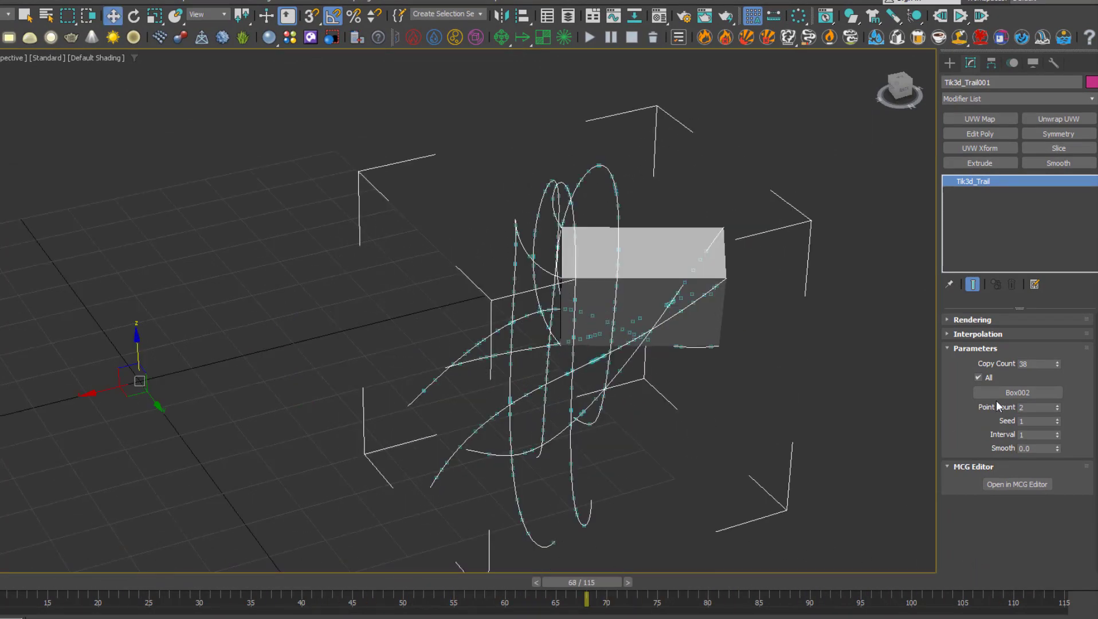
# Step: Reduce the trail's Copy Count to 24 and move the animation to frame 83
pyautogui.moveTo(1058, 364); pyautogui.dragTo(1057, 377)
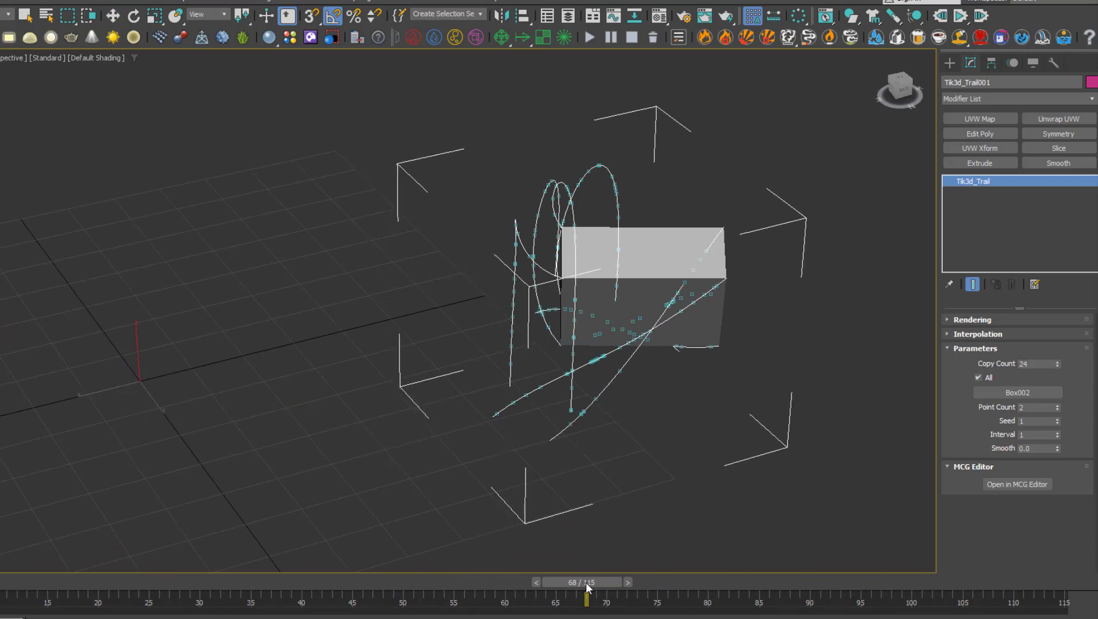
pyautogui.moveTo(587, 585); pyautogui.dragTo(739, 583)
pyautogui.press('w')
pyautogui.scroll(3, 683, 359)
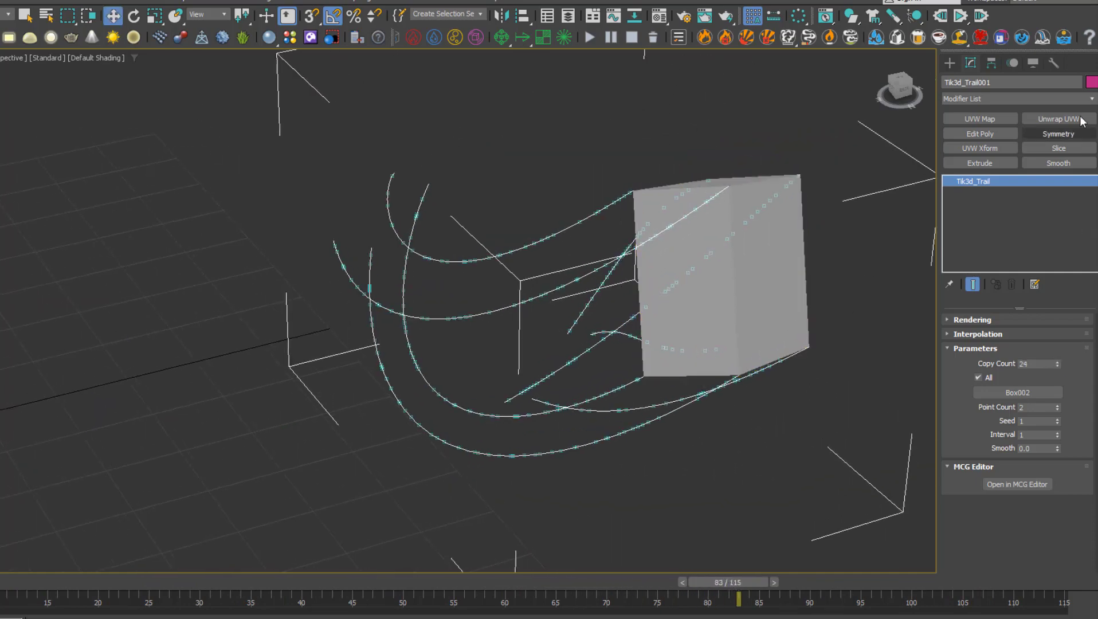
# Step: Add a Vol. Select modifier to the trail and set its stack selection level to Vertex
pyautogui.click(1092, 98)
pyautogui.scroll(-15, 1082, 476)
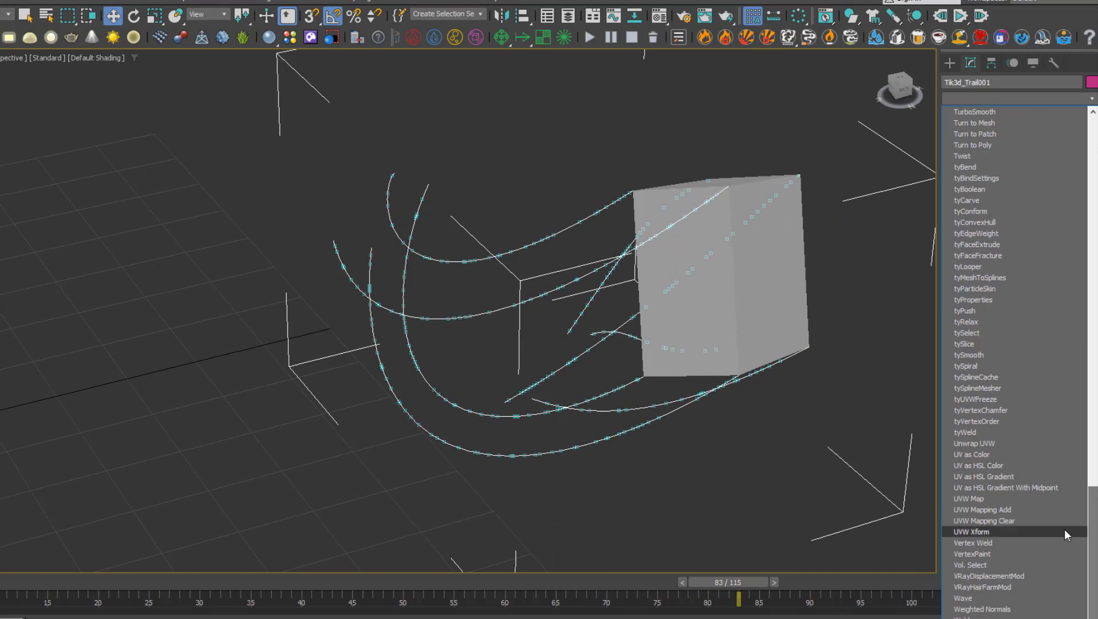
pyautogui.click(990, 563)
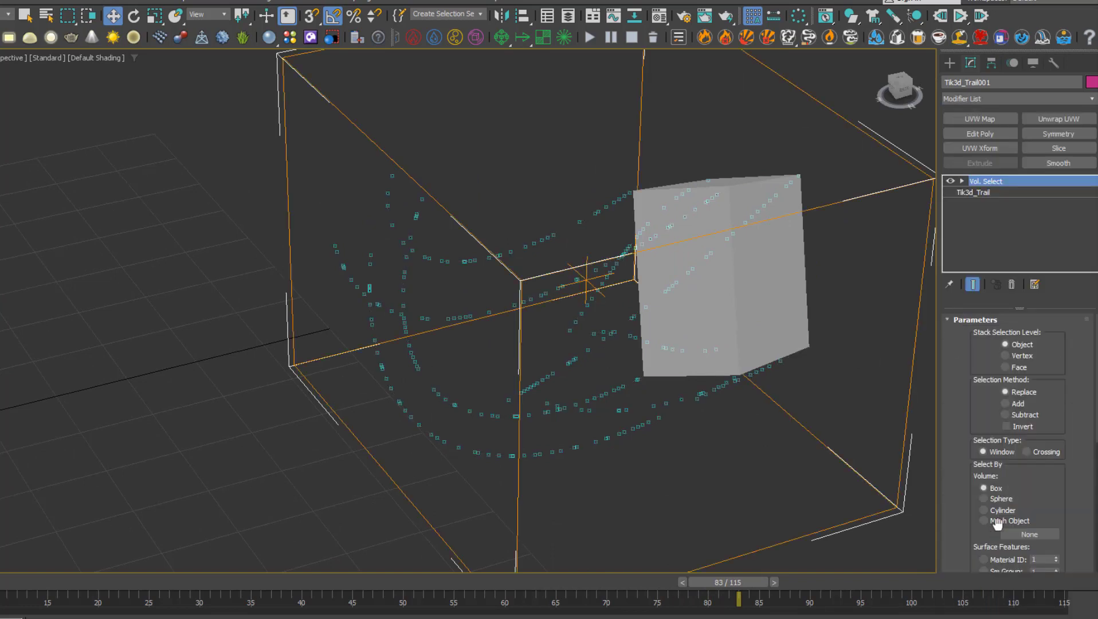
pyautogui.click(1007, 356)
# Step: Make the Vol. Select modifier select by mesh object, using Box002 as the volume
pyautogui.scroll(-5, 1066, 416)
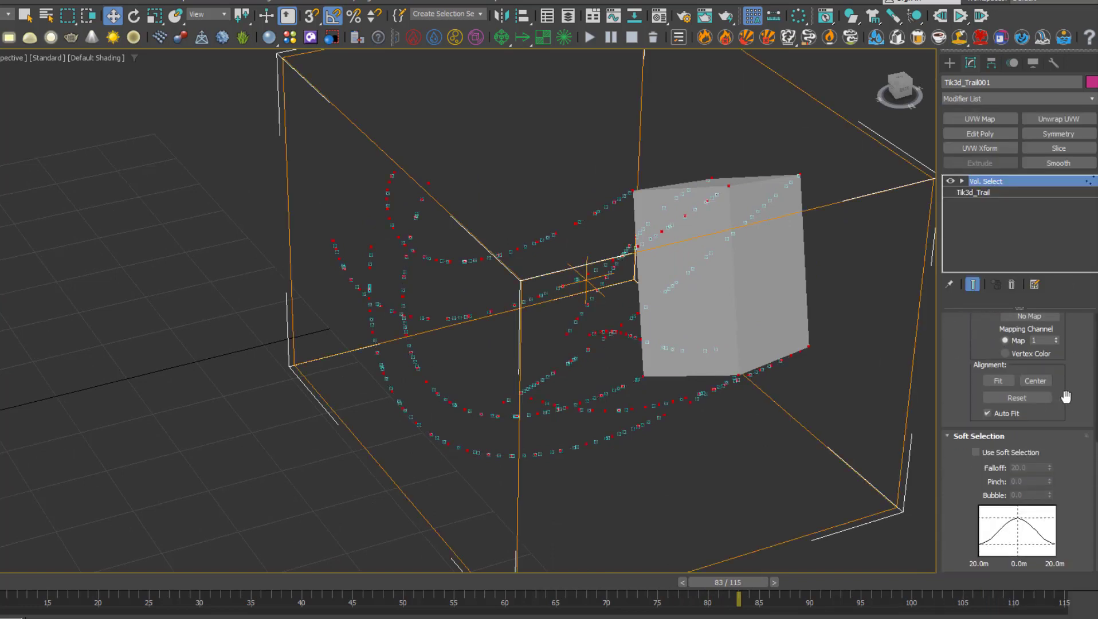
pyautogui.scroll(4, 970, 374)
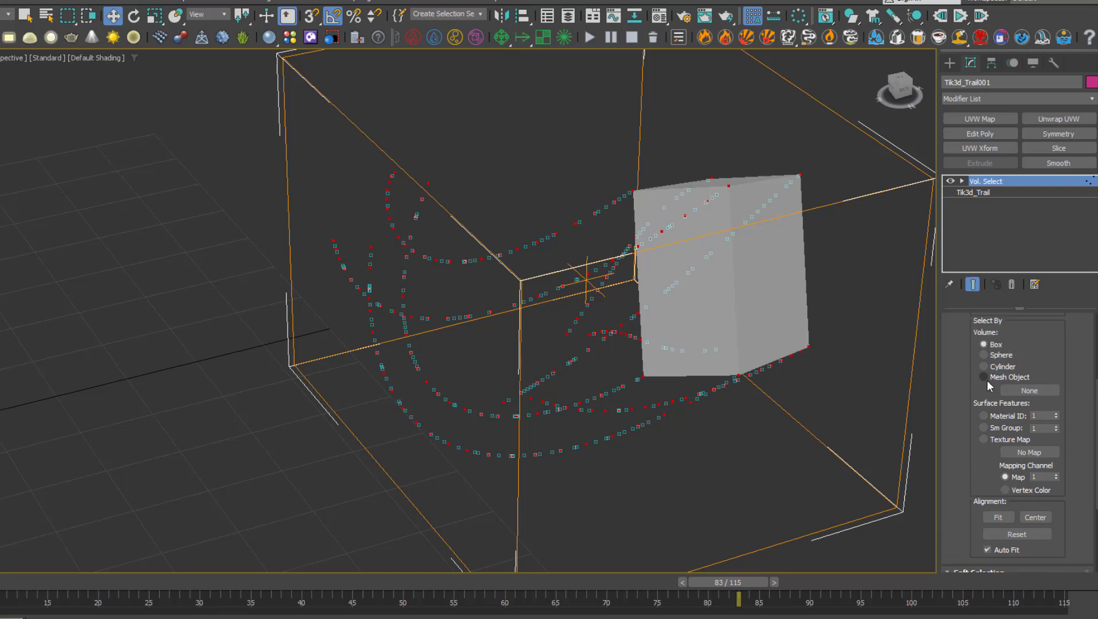
pyautogui.click(984, 377)
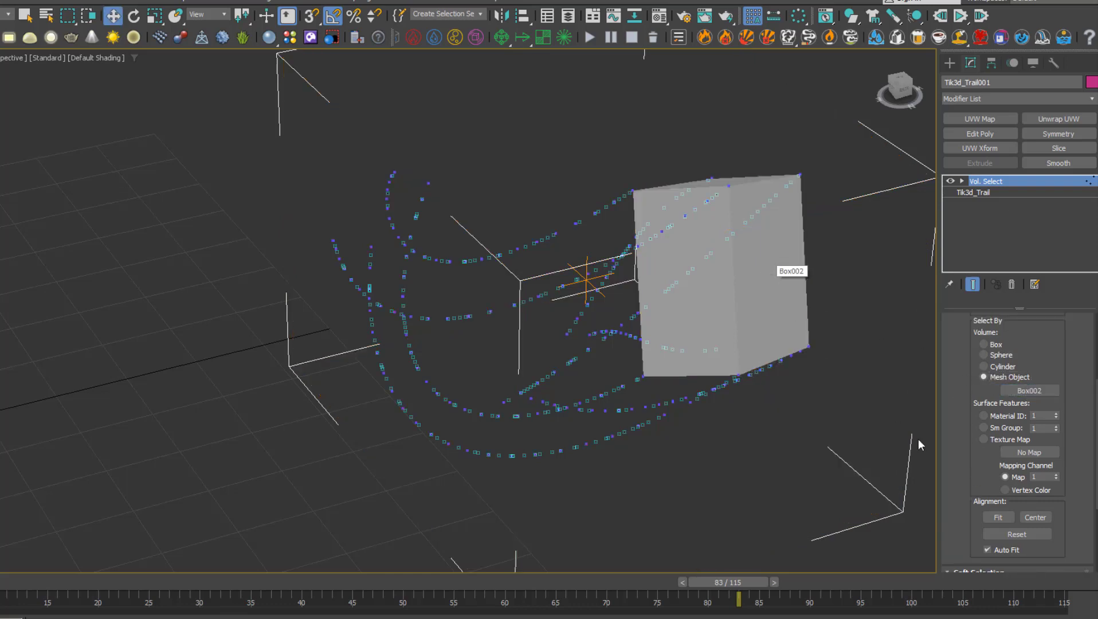
# Step: Enable soft selection on the Vol. Select modifier with a falloff of 40.2
pyautogui.scroll(-3, 969, 458)
pyautogui.click(977, 453)
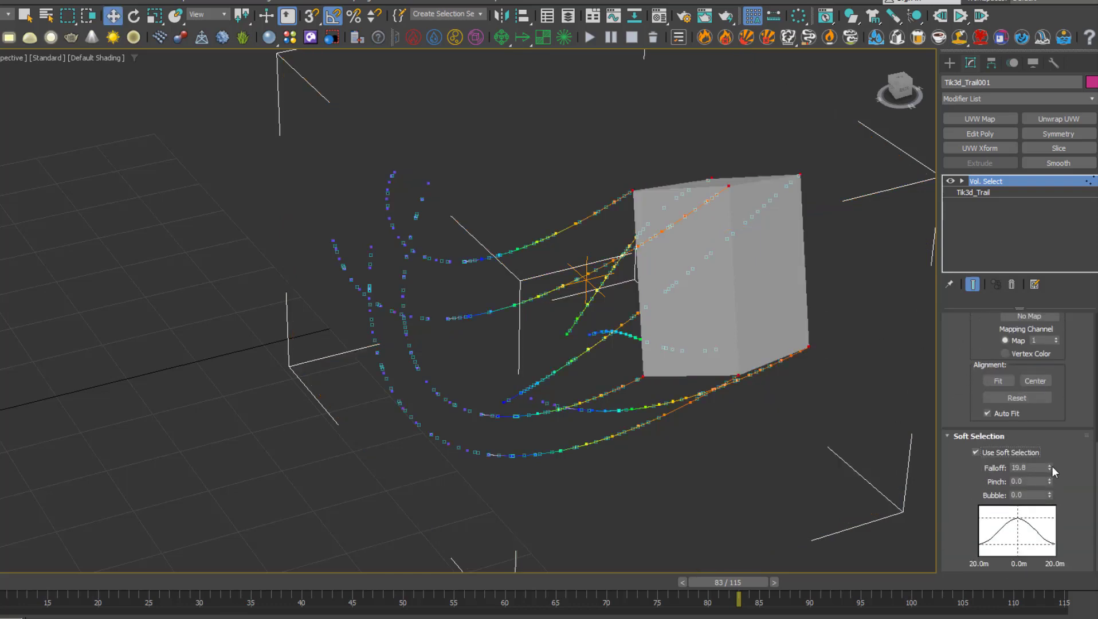
pyautogui.scroll(3, 969, 328)
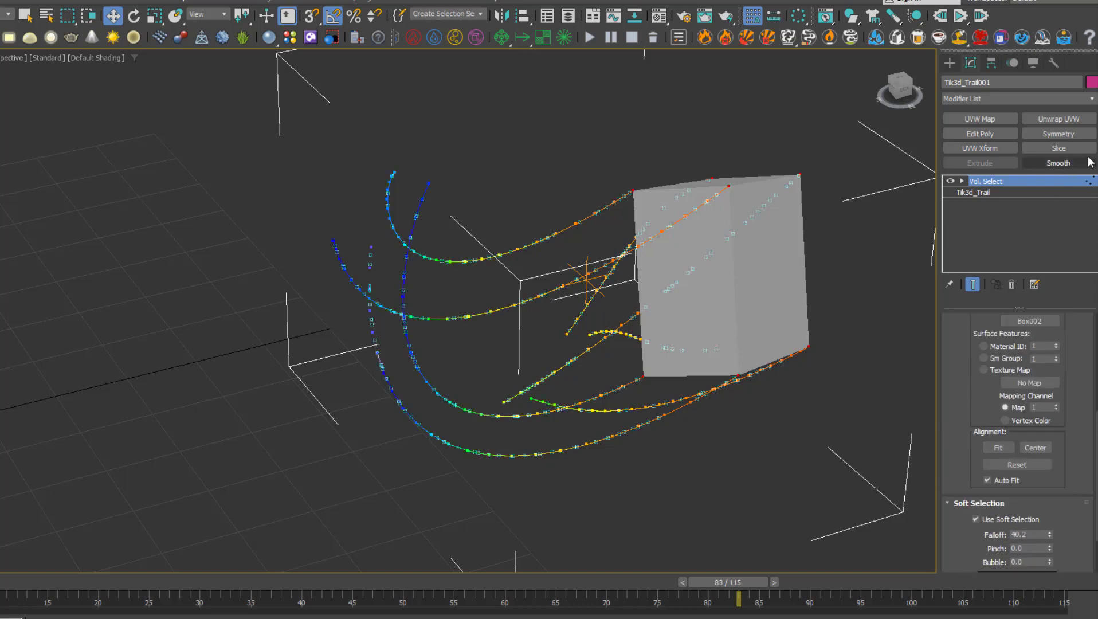
# Step: Add a Push modifier above Vol. Select and adjust its push value so the trails taper away from the box
pyautogui.click(1091, 100)
pyautogui.scroll(-15, 1072, 413)
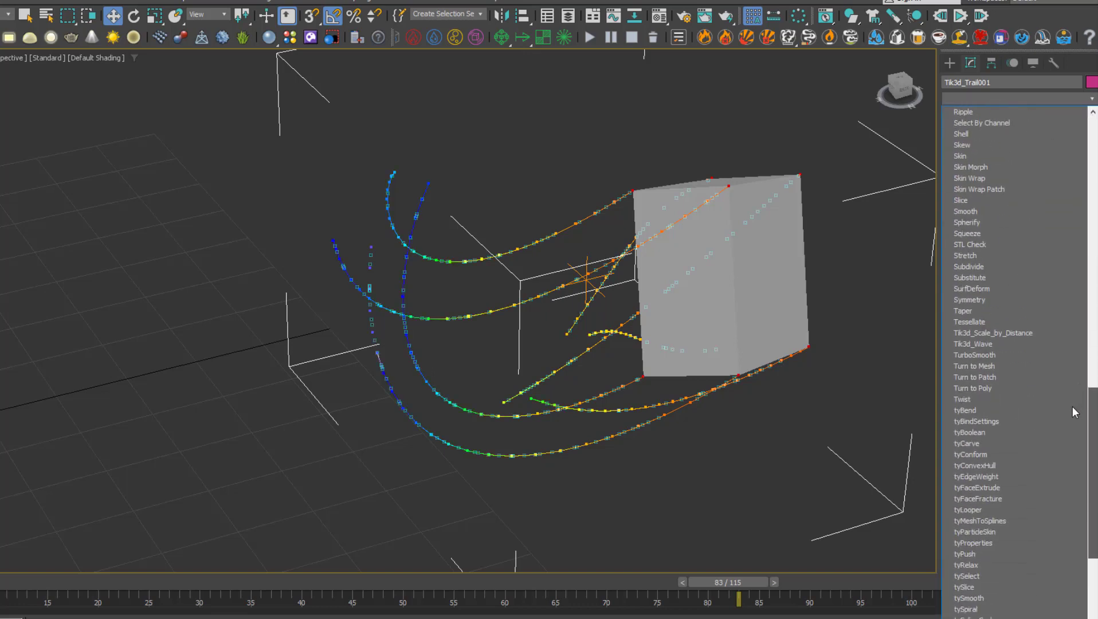
pyautogui.scroll(-3, 1073, 416)
pyautogui.scroll(7, 1071, 425)
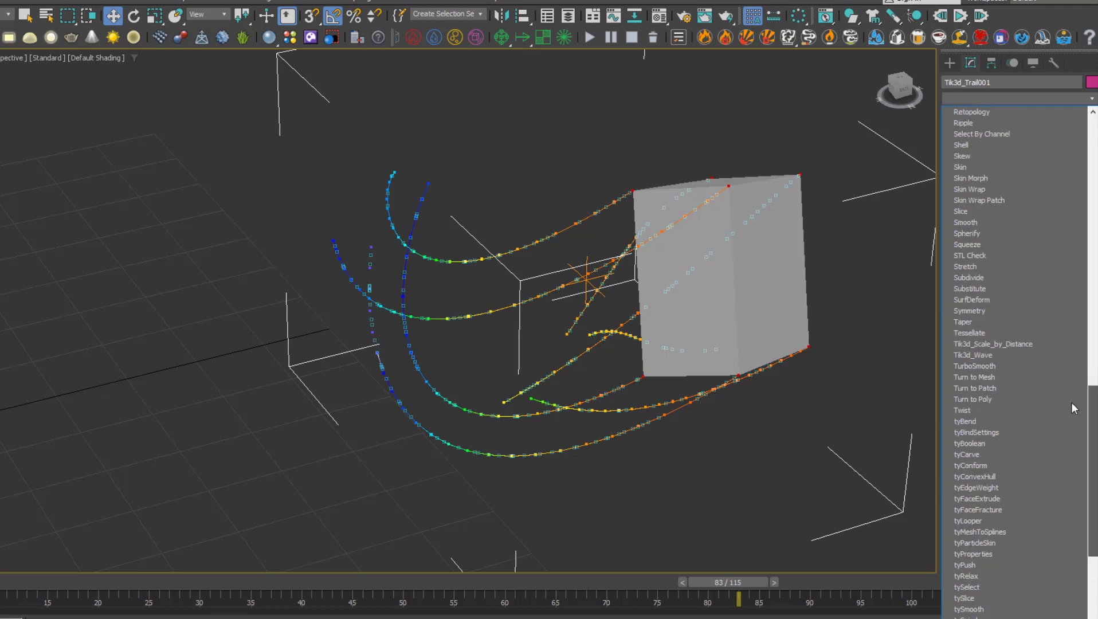
pyautogui.scroll(8, 1072, 403)
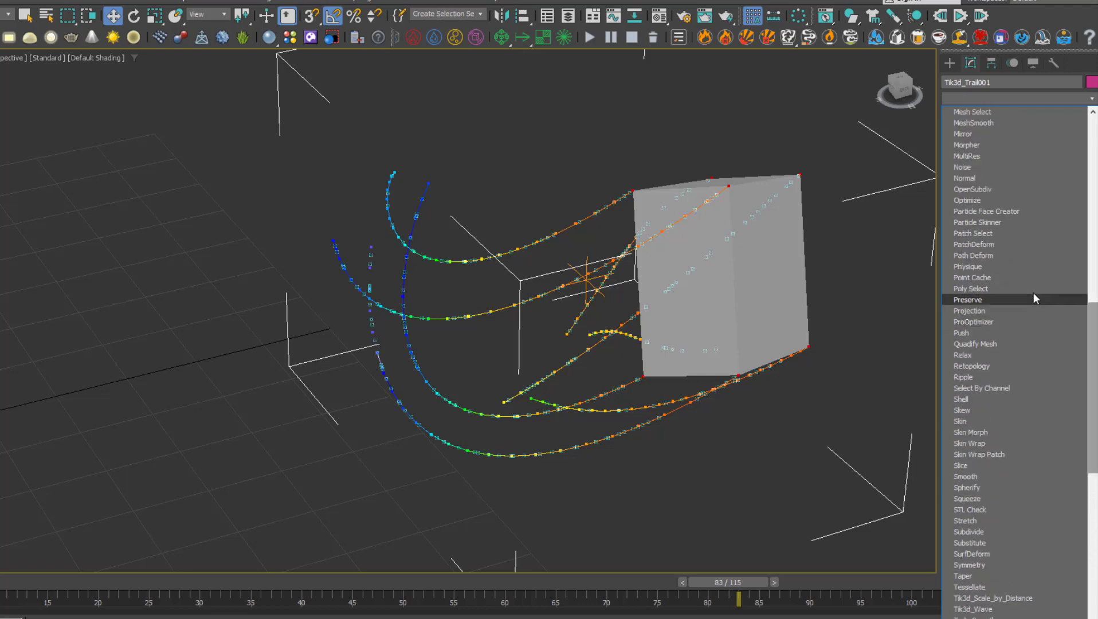
pyautogui.click(1000, 332)
pyautogui.moveTo(1088, 336); pyautogui.dragTo(1088, 335)
# Step: Clear the selection and scrub the timeline around frame 83 to check the tapered trails
pyautogui.click(828, 138)
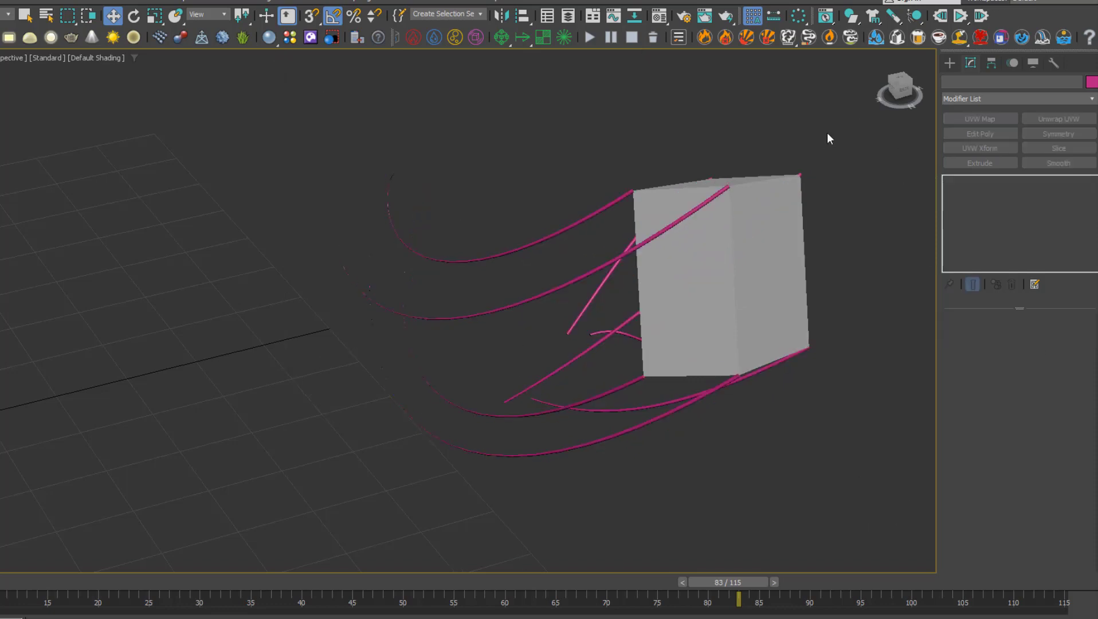
pyautogui.click(636, 239)
pyautogui.click(571, 150)
pyautogui.moveTo(714, 582); pyautogui.dragTo(743, 560)
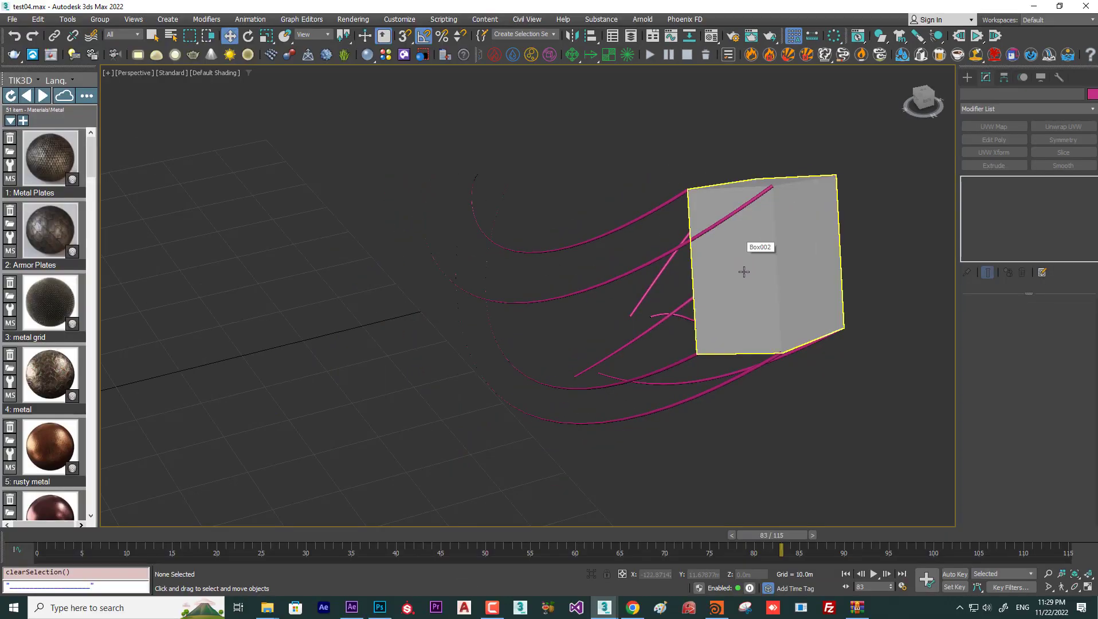
# Step: Turn on the safe frame in the perspective view and frame the box with its trails inside it
pyautogui.moveTo(744, 272); pyautogui.dragTo(588, 294, button='middle')
pyautogui.hotkey('shift', 'f')
pyautogui.scroll(5, 563, 293)
pyautogui.scroll(-2, 614, 296)
# Step: Start an interactive render in the V-Ray Frame Buffer and narrow its window so the viewport stays visible
pyautogui.rightClick(438, 153)
pyautogui.click(479, 297)
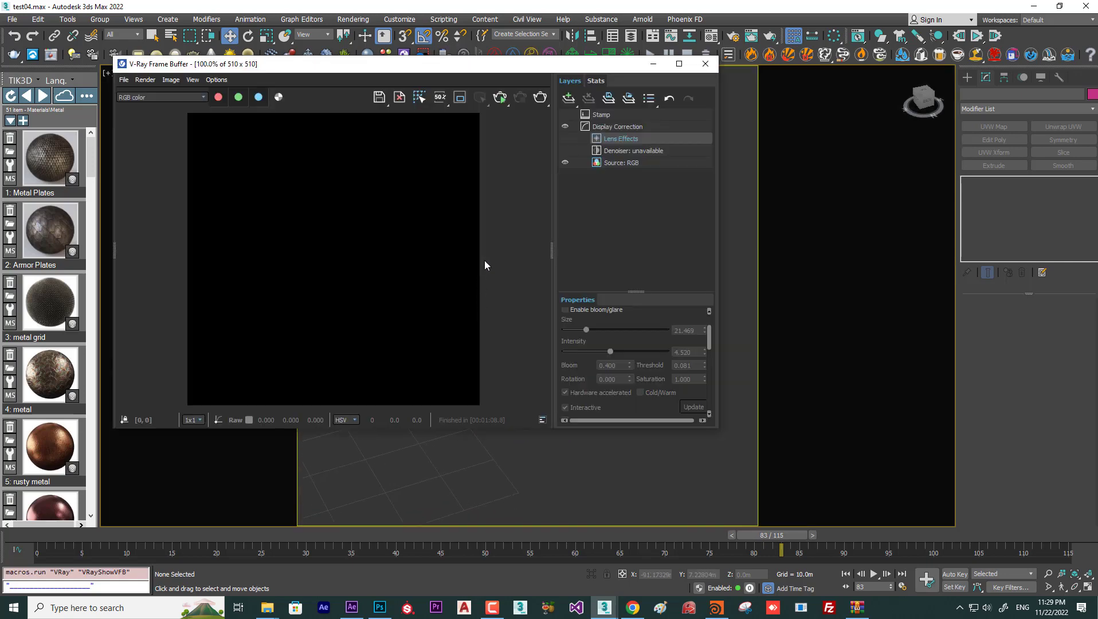
pyautogui.click(501, 99)
pyautogui.moveTo(488, 67); pyautogui.dragTo(817, 29)
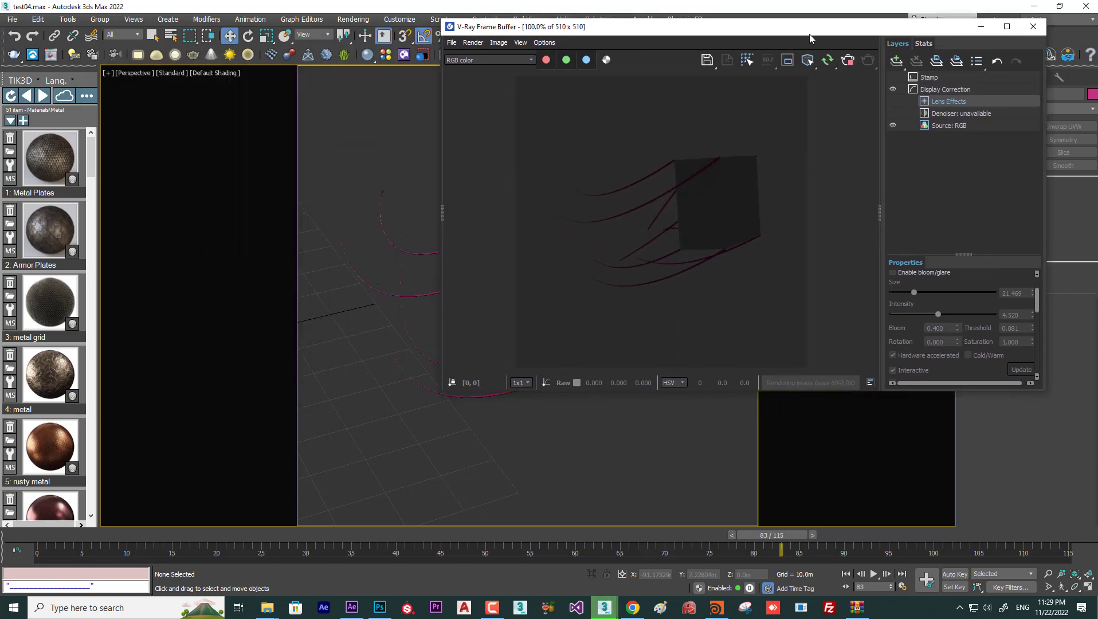
pyautogui.moveTo(442, 147); pyautogui.dragTo(704, 172)
pyautogui.moveTo(875, 185); pyautogui.dragTo(666, 199)
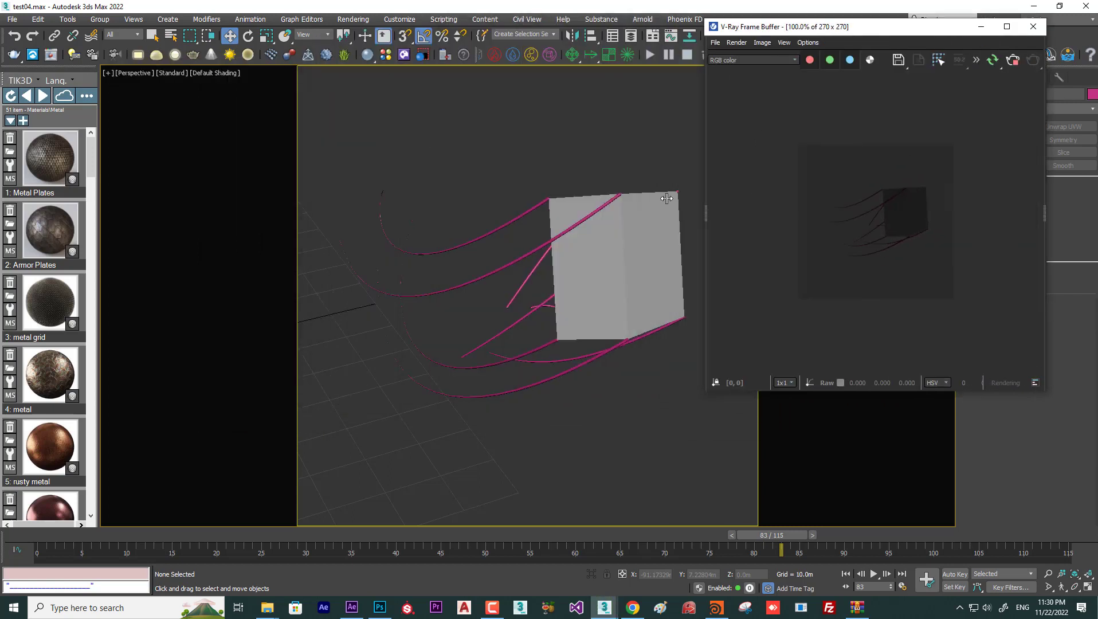
# Step: Place the Warehouse HDRI dome light from the TIK3D interior HDRI library in the scene below the box
pyautogui.click(87, 97)
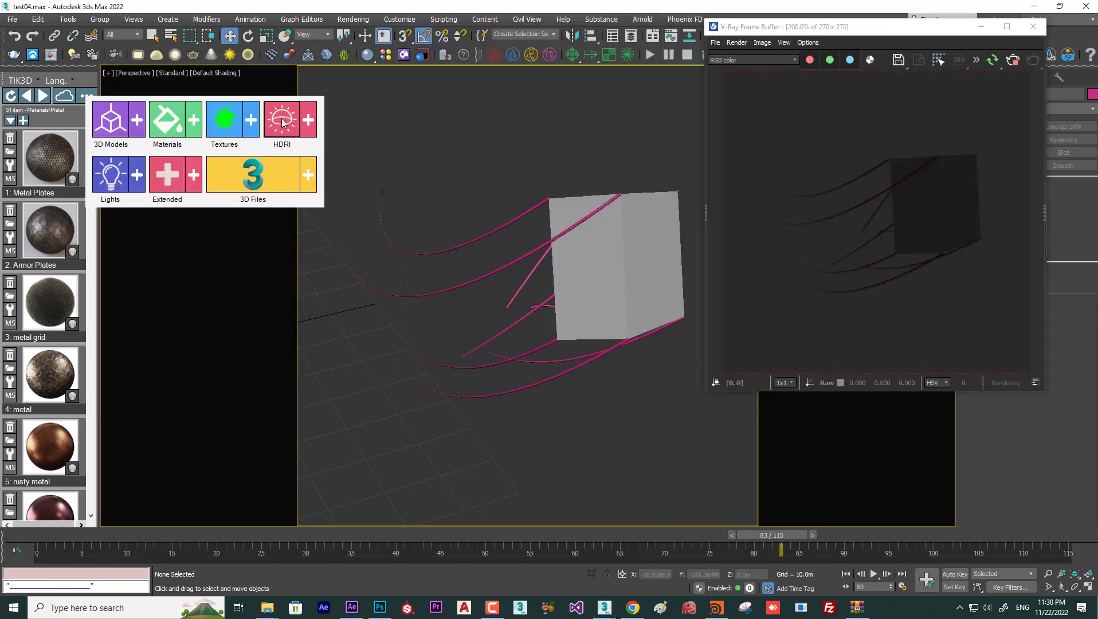
pyautogui.click(309, 126)
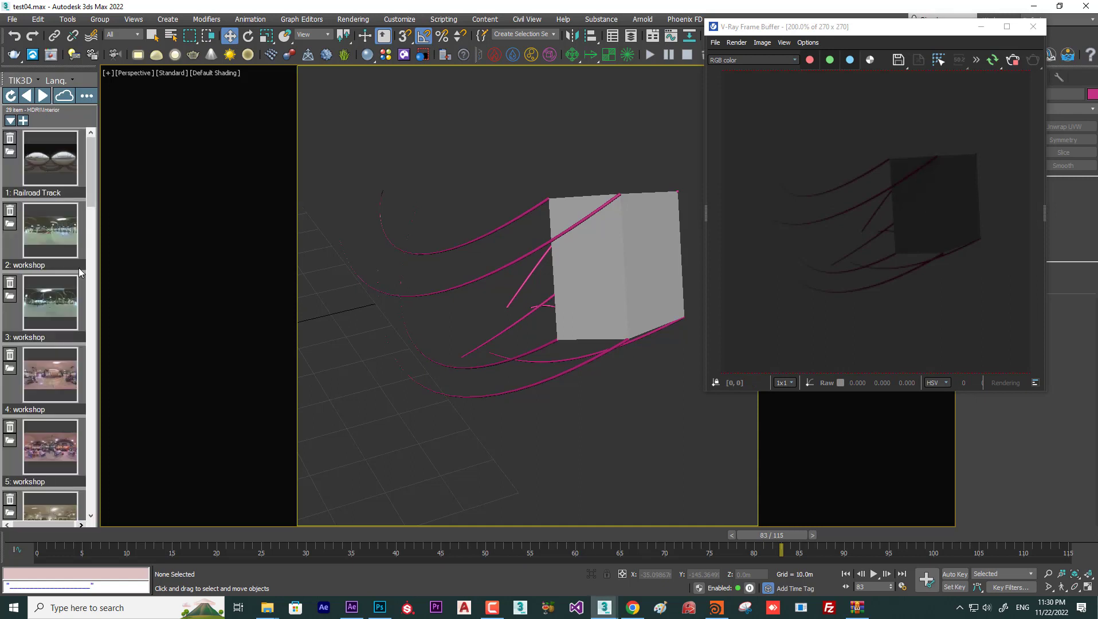
pyautogui.scroll(-5, 68, 290)
pyautogui.scroll(-2, 67, 290)
pyautogui.click(52, 271)
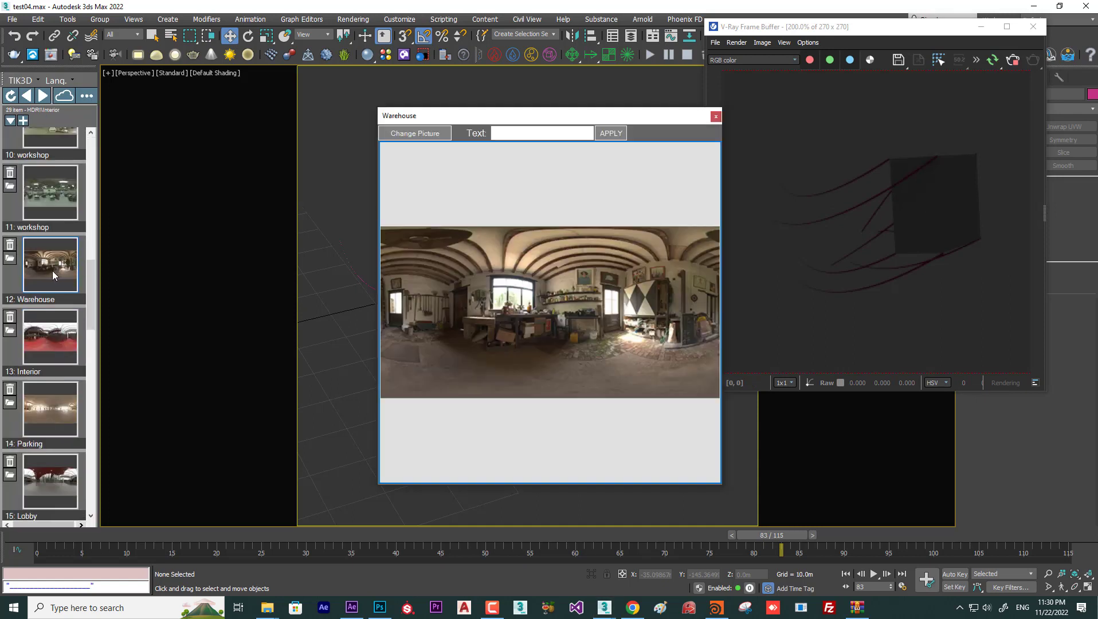
pyautogui.click(470, 338)
pyautogui.click(585, 418)
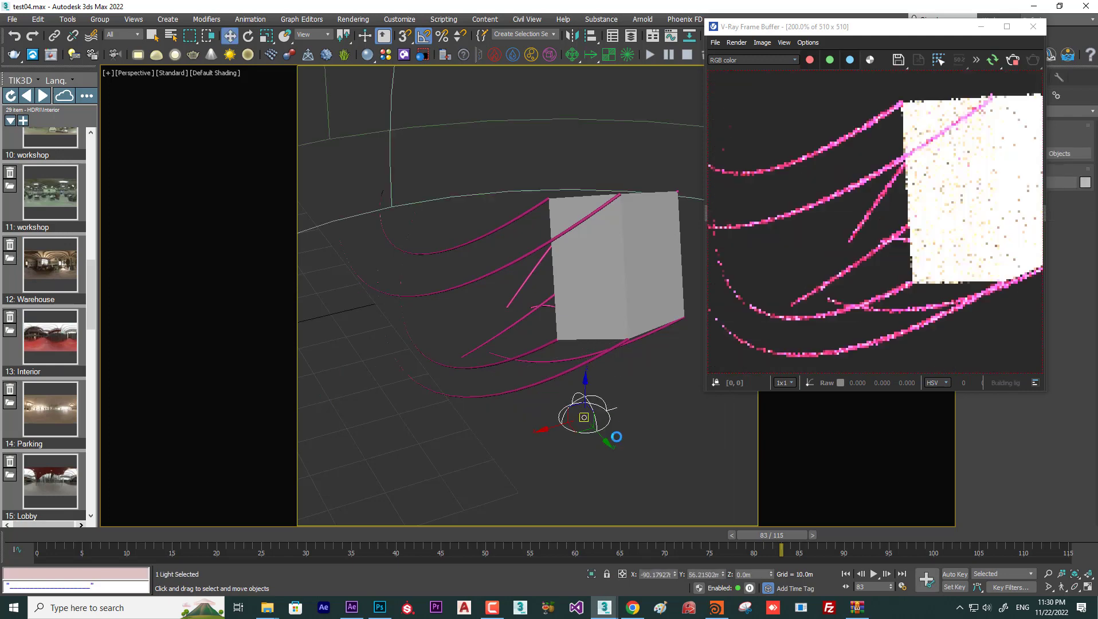
# Step: Set the HDRI dome light's multiplier to 2 and keep the render window clear of the light's settings and the trails
pyautogui.moveTo(854, 27); pyautogui.dragTo(649, 37)
pyautogui.scroll(-1, 647, 166)
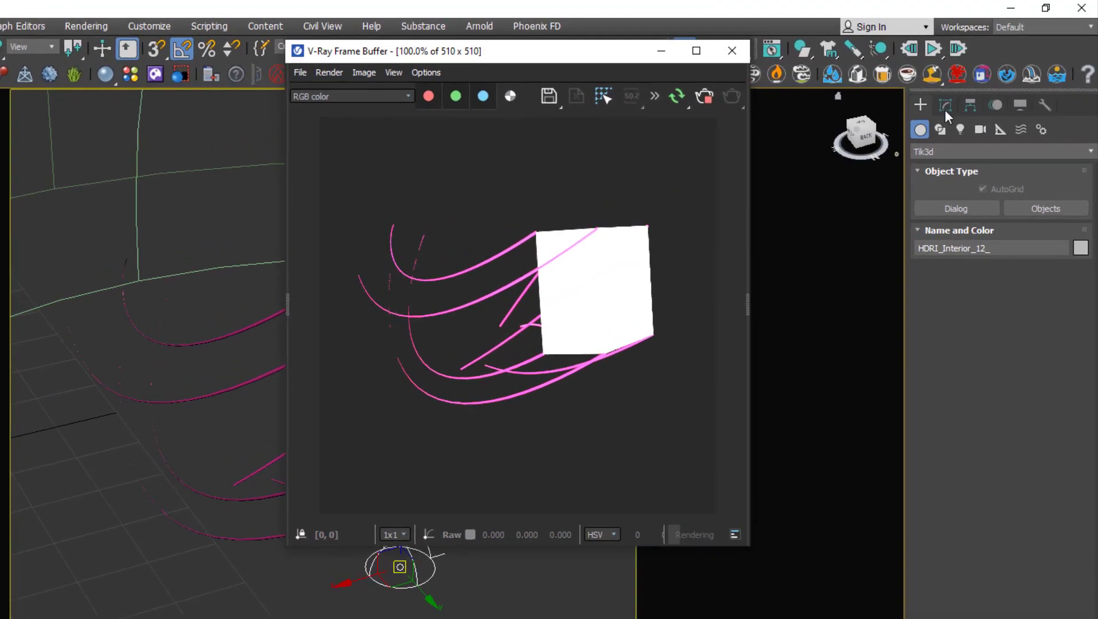
pyautogui.click(987, 75)
pyautogui.click(949, 101)
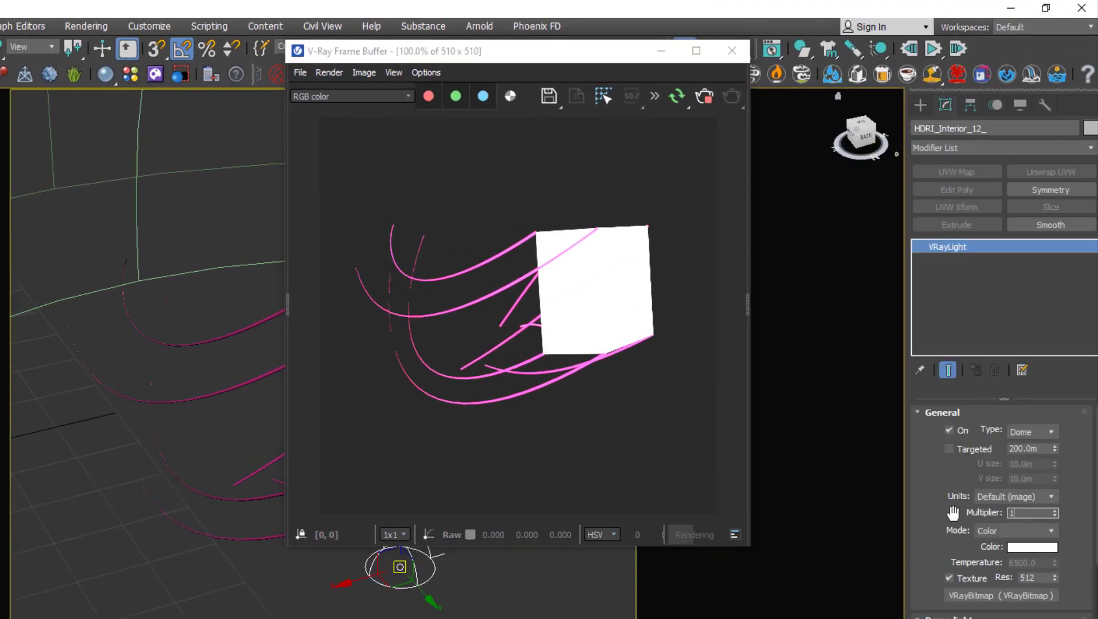
pyautogui.write('1')
pyautogui.press('Return')
pyautogui.write('2')
pyautogui.press('Return')
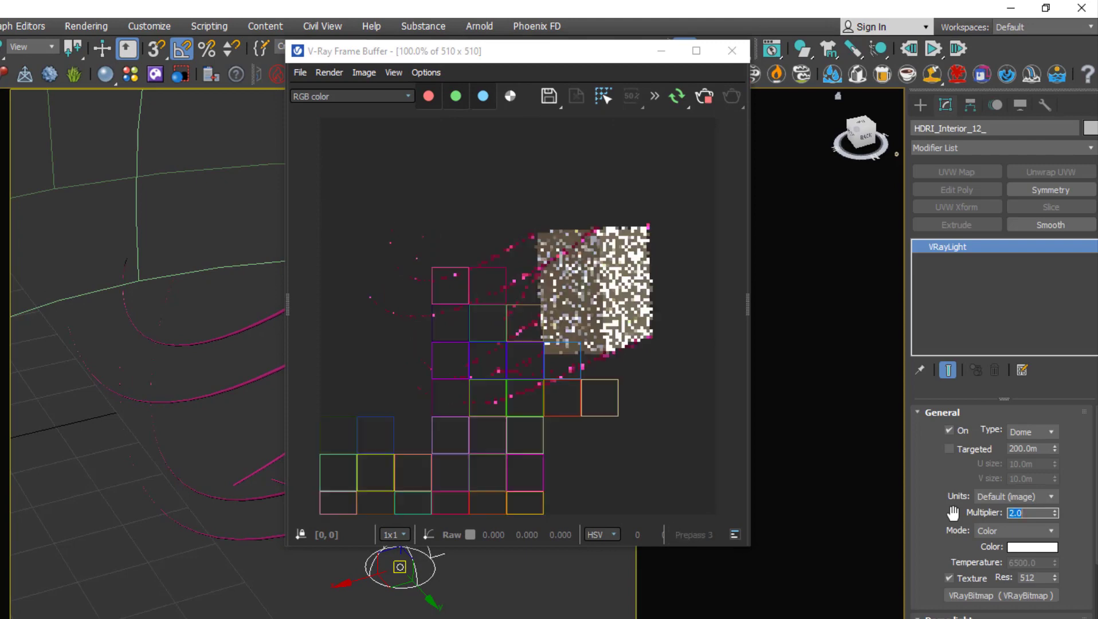
pyautogui.moveTo(555, 59); pyautogui.dragTo(803, 51)
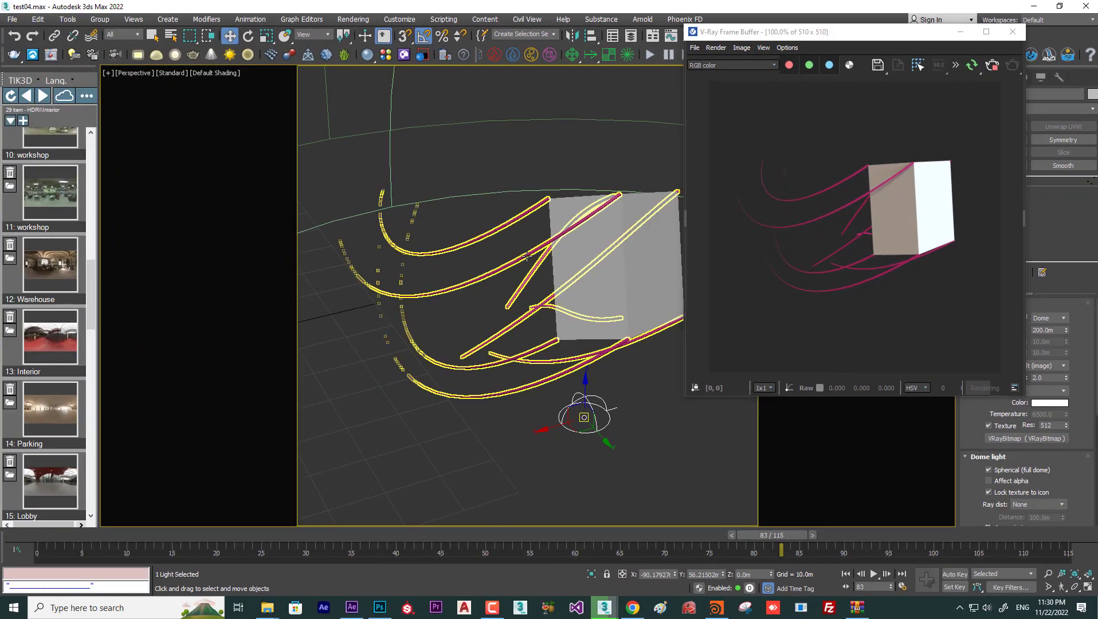
# Step: Open the TIK3D metal material library, try Metal Plates on the box and replace it with Armor Plates
pyautogui.click(327, 348)
pyautogui.click(86, 95)
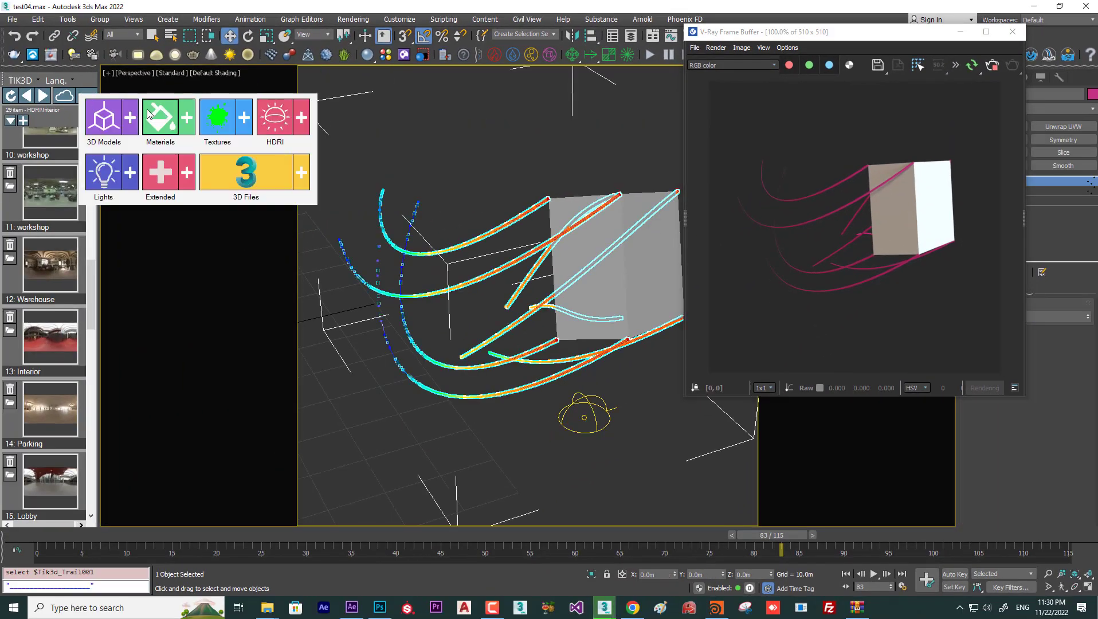
pyautogui.click(160, 118)
pyautogui.click(176, 277)
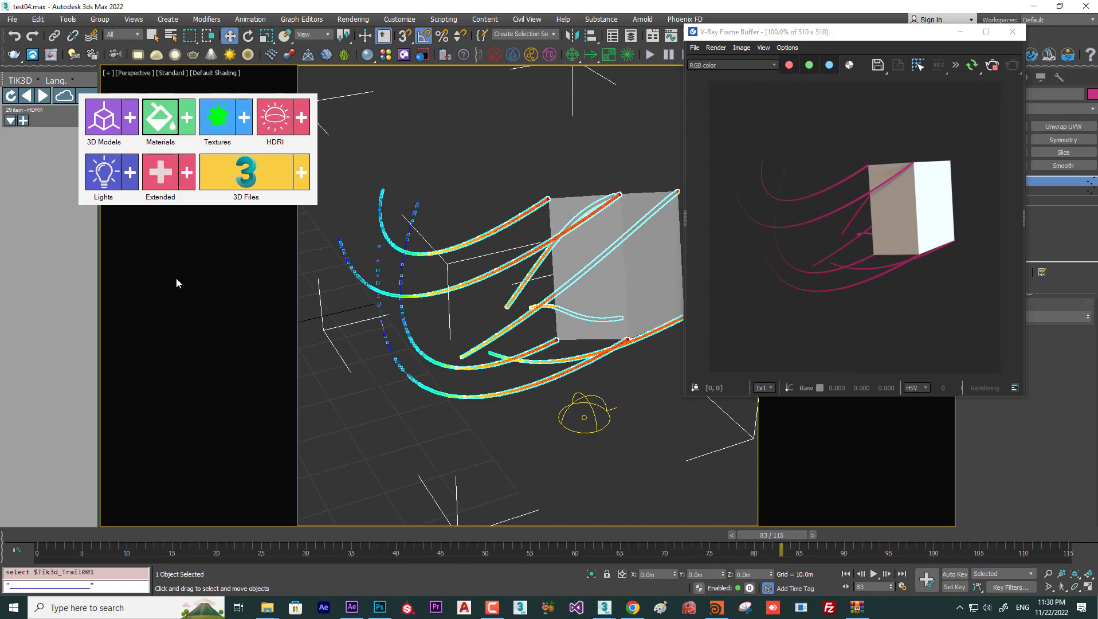
pyautogui.click(590, 260)
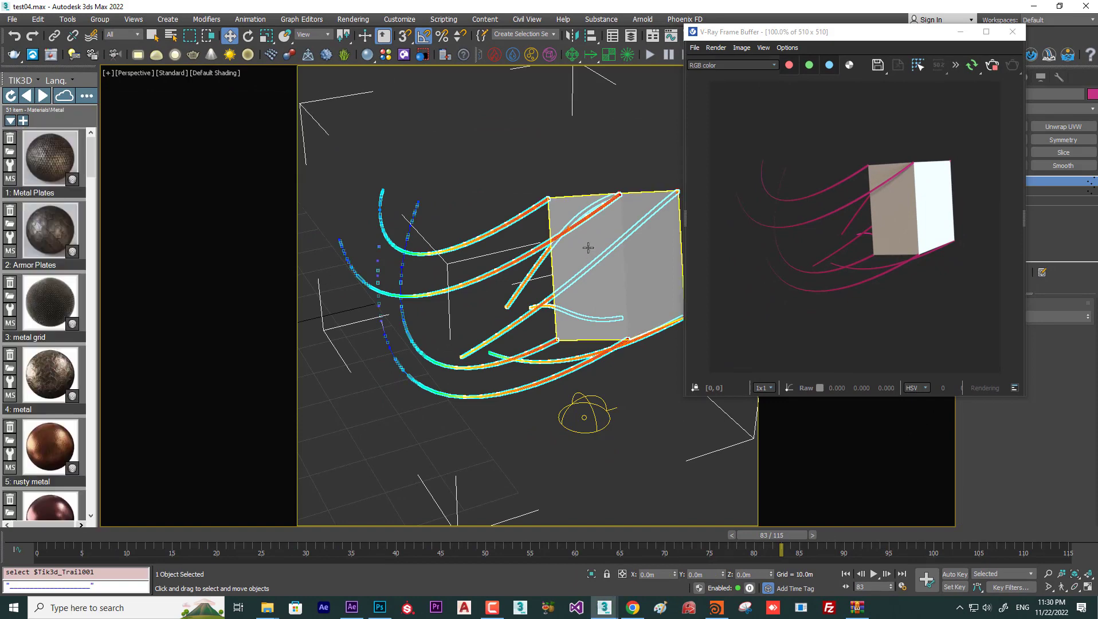
pyautogui.click(59, 162)
pyautogui.scroll(2, 892, 208)
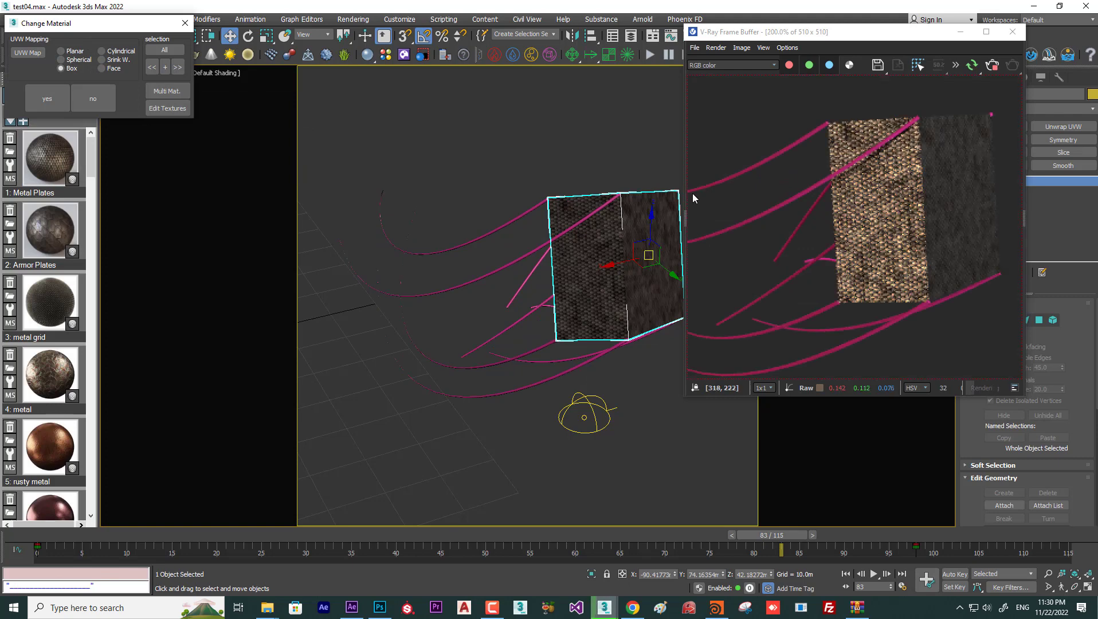
pyautogui.click(63, 225)
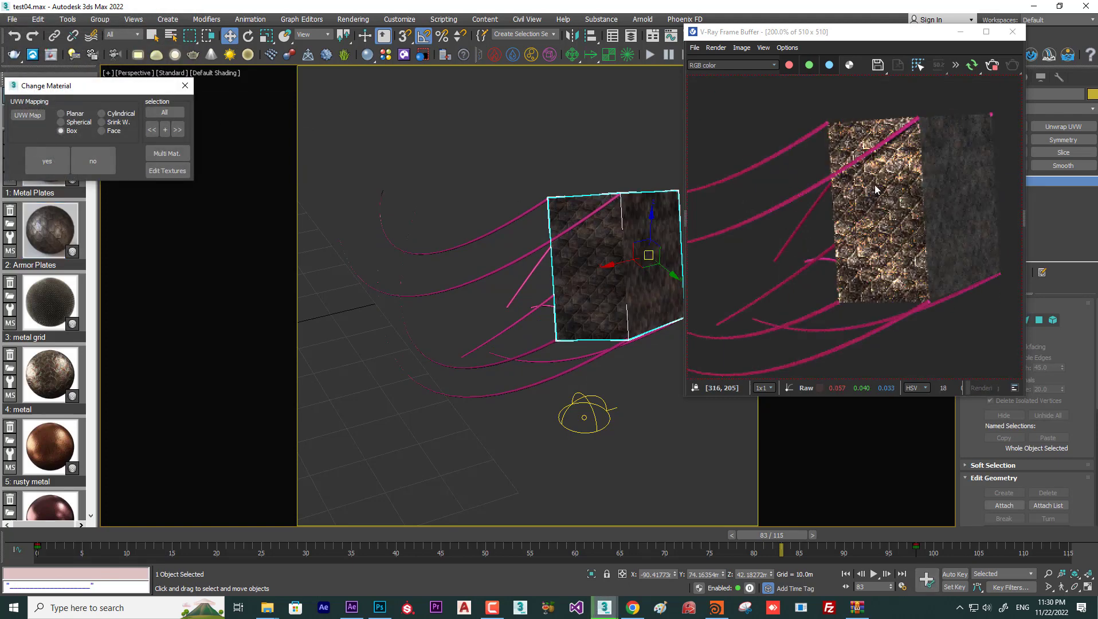
# Step: Apply the material numbered 47: Metal from the TIK3D metal library to the trail object
pyautogui.click(527, 252)
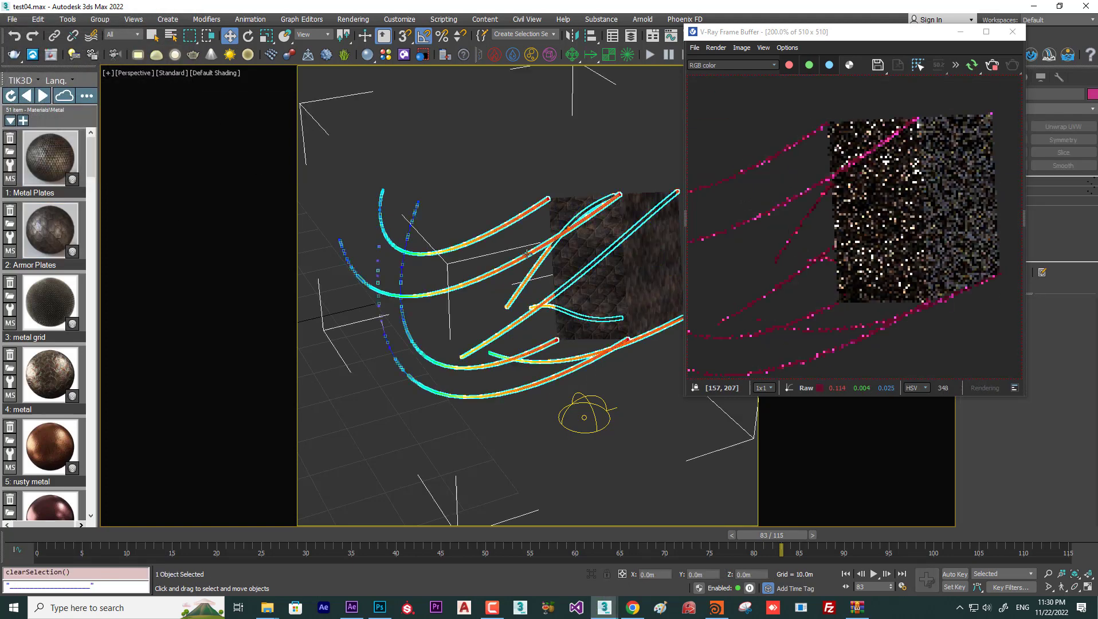
pyautogui.scroll(-15, 47, 235)
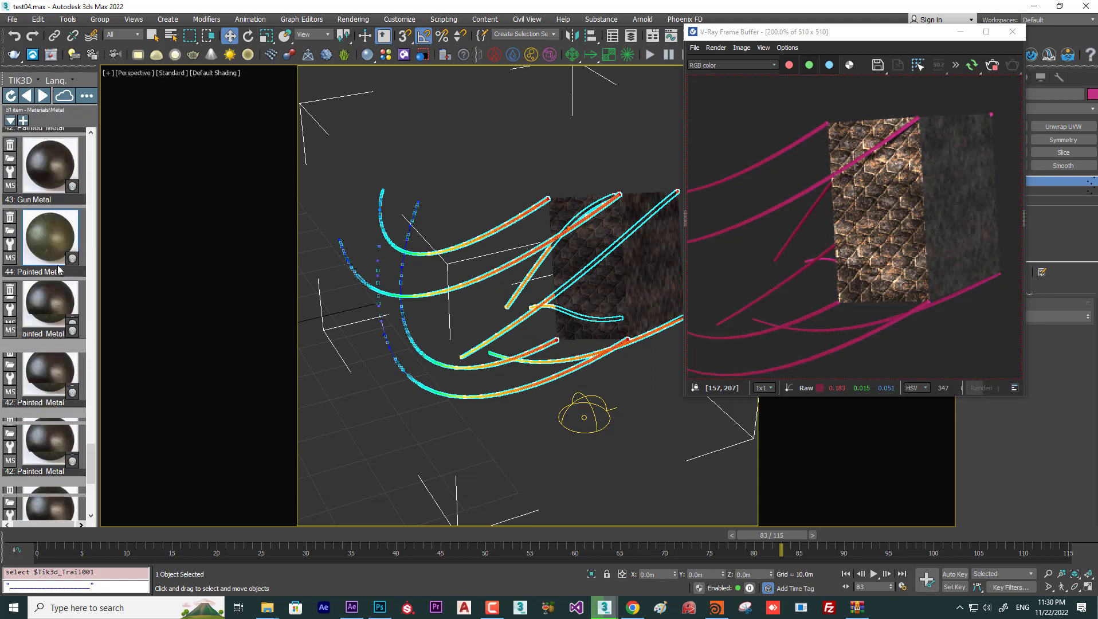
pyautogui.click(60, 273)
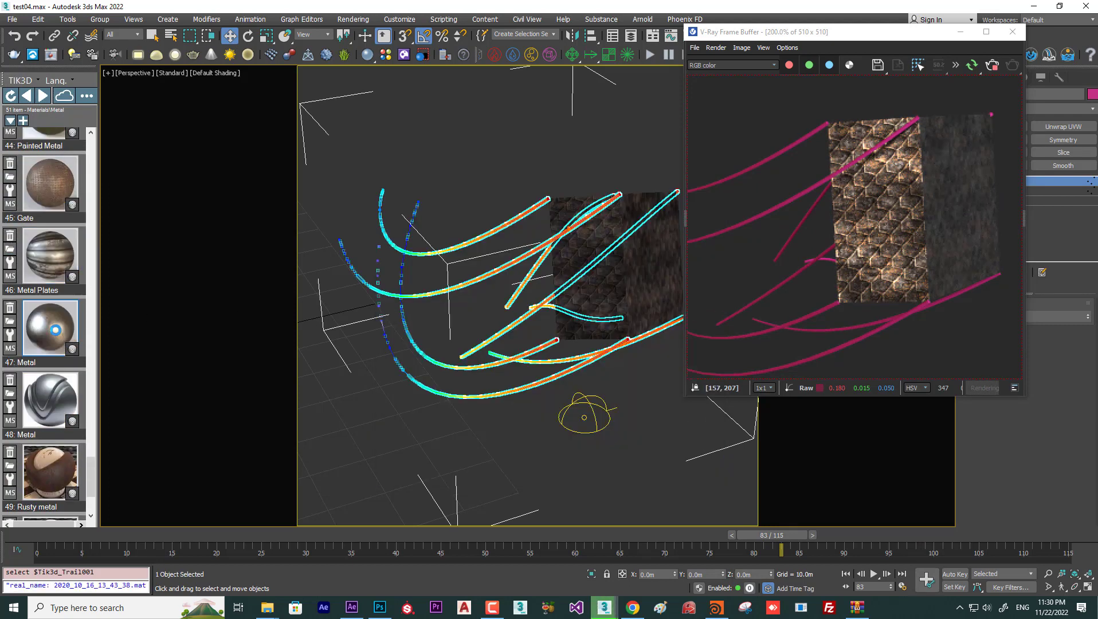
pyautogui.click(51, 269)
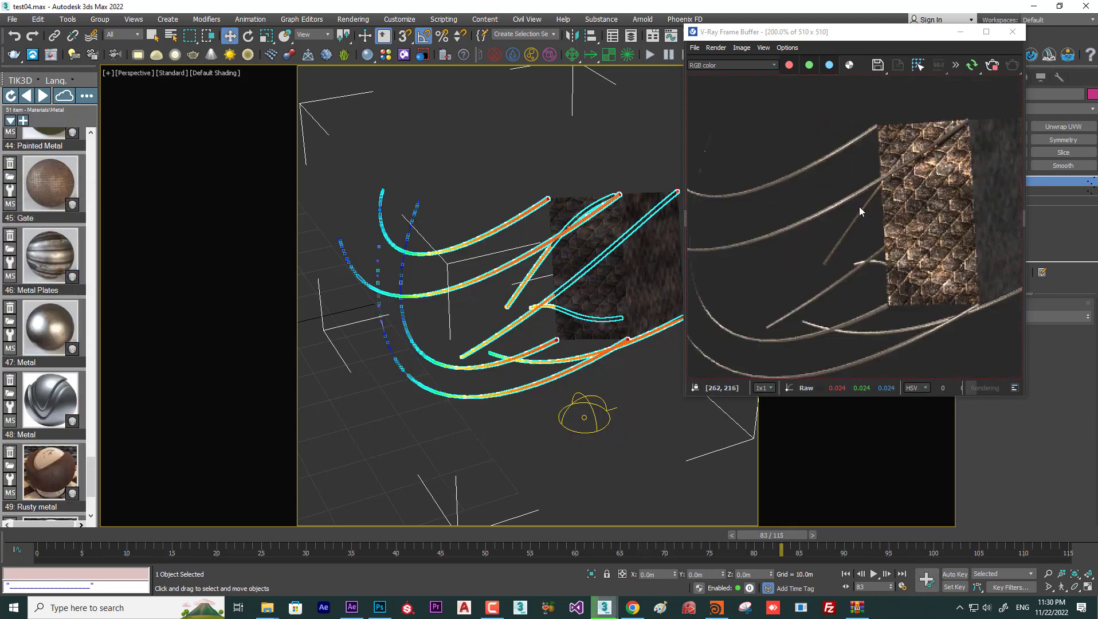
# Step: Rotate the HDRI dome light by -95 degrees around its Z axis to relight the box and trails
pyautogui.scroll(-1, 859, 207)
pyautogui.click(643, 411)
pyautogui.click(609, 410)
pyautogui.press('e')
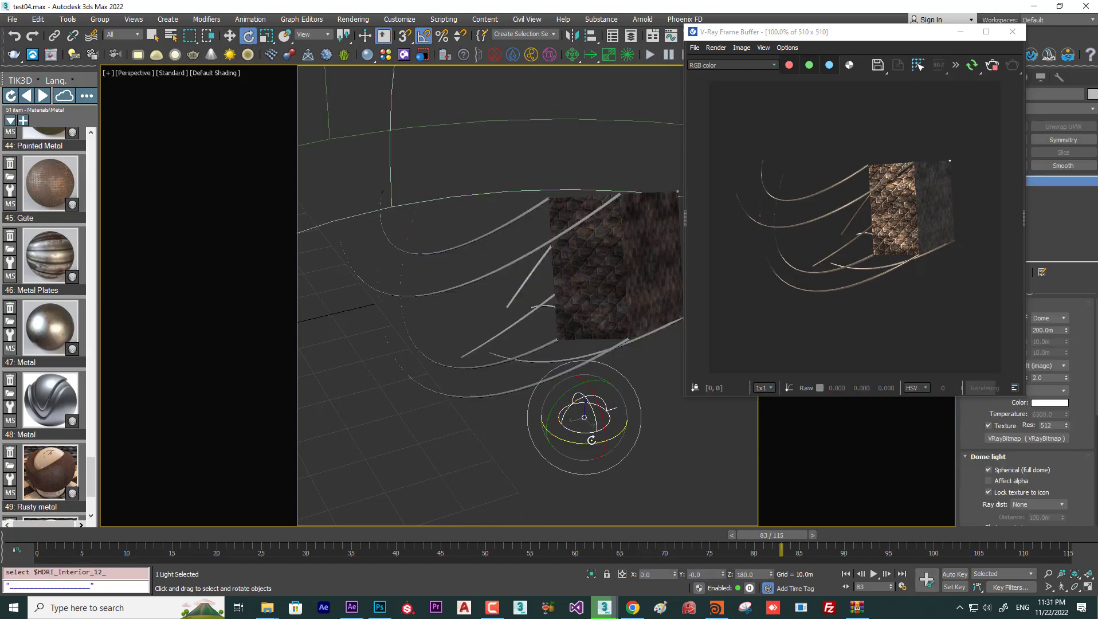
pyautogui.moveTo(597, 442); pyautogui.dragTo(543, 449)
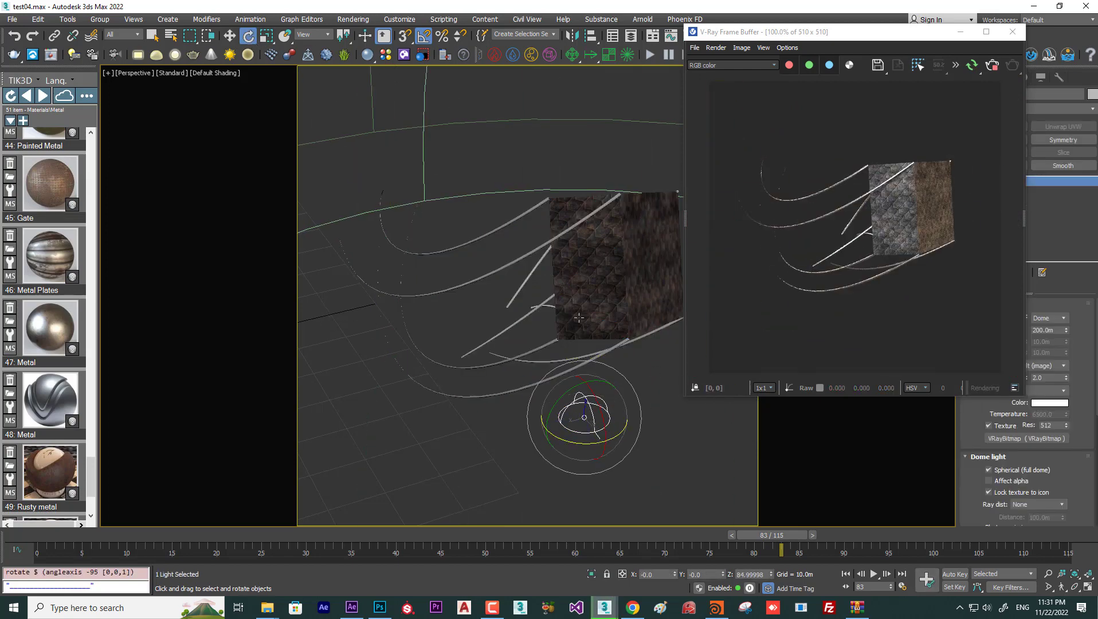
# Step: Select the trails, move the render window clear, and load the trails' material into the Material Editor's first sample slot
pyautogui.rightClick(480, 277)
pyautogui.click(495, 291)
pyautogui.click(491, 273)
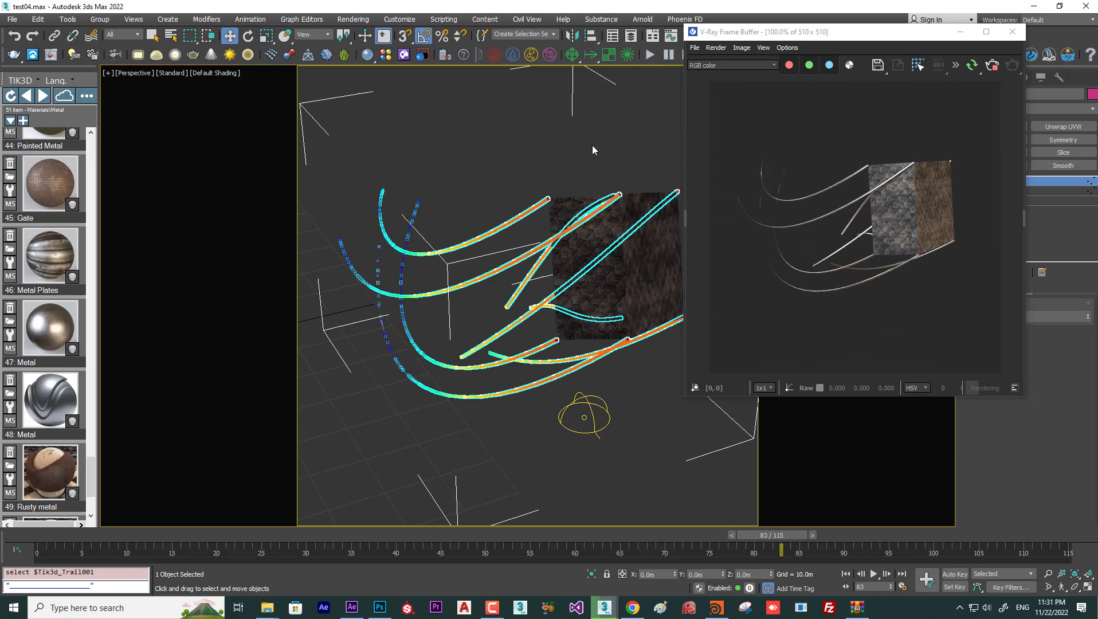
pyautogui.moveTo(712, 36); pyautogui.dragTo(711, 109)
pyautogui.click(711, 36)
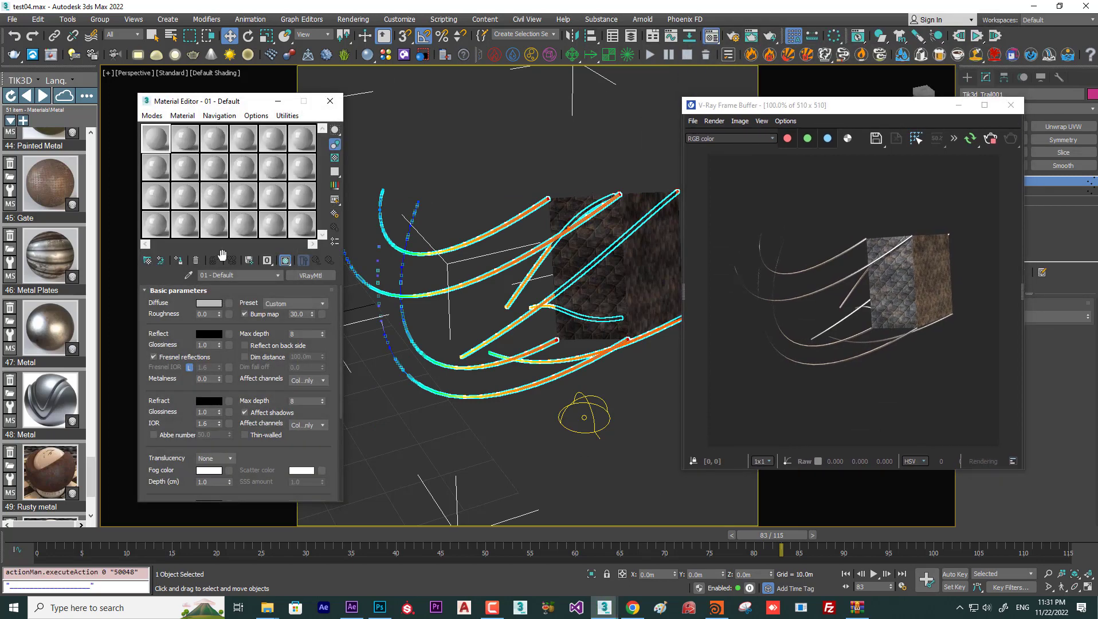
pyautogui.click(517, 256)
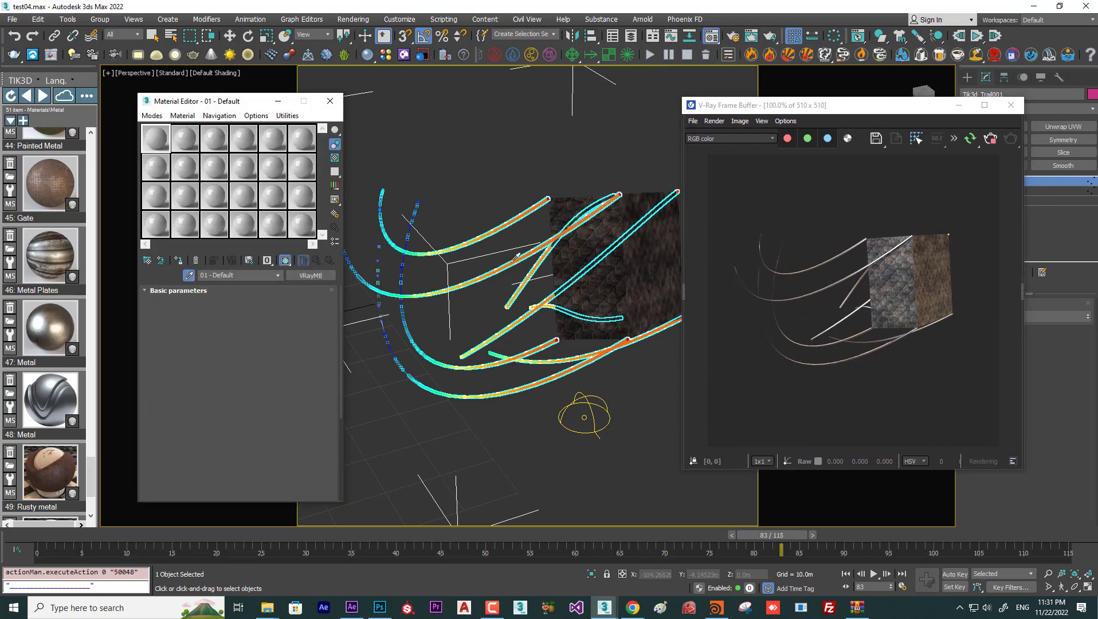
pyautogui.scroll(-5, 293, 325)
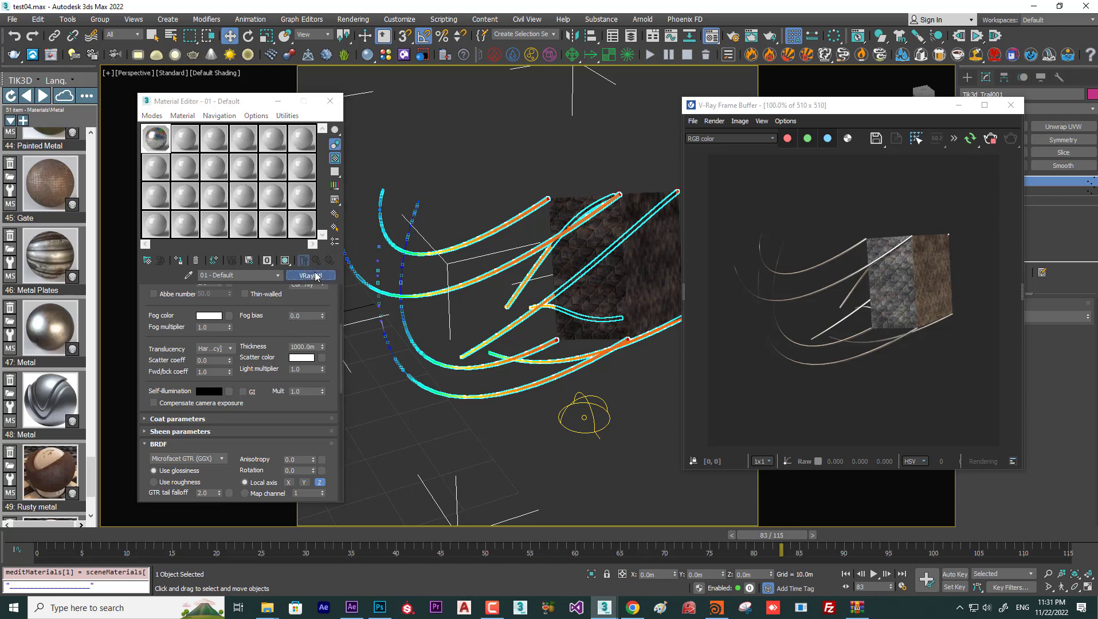
# Step: Convert the trails' material to a VRayBlendMtl, keeping the old material as the base, and add a VRayMtl as coat 1
pyautogui.click(311, 276)
pyautogui.doubleClick(528, 316)
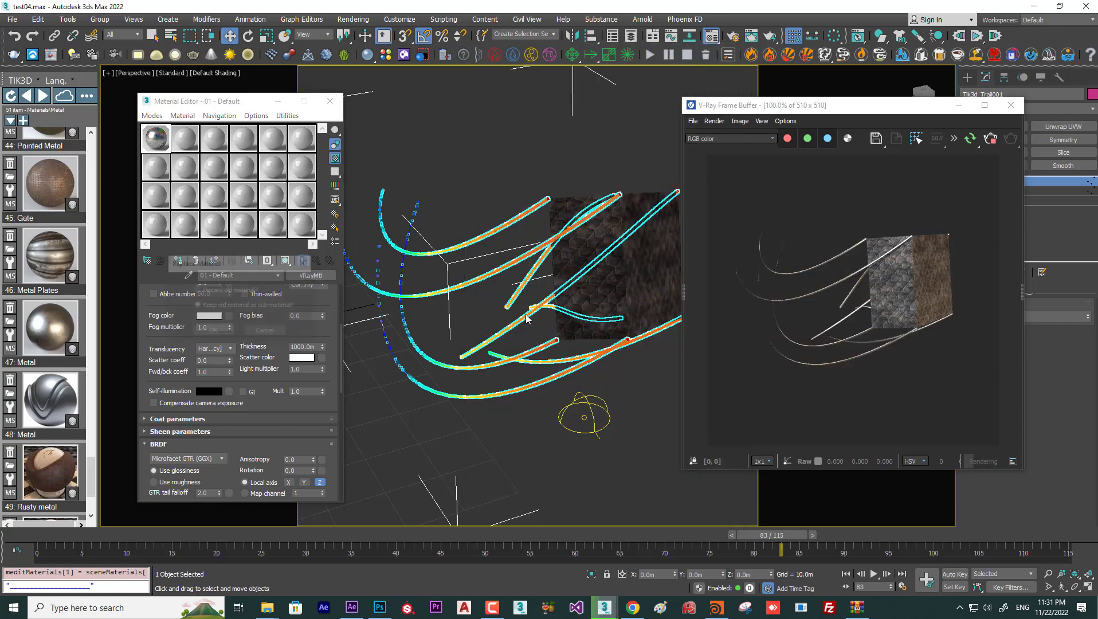
pyautogui.click(215, 330)
pyautogui.click(210, 336)
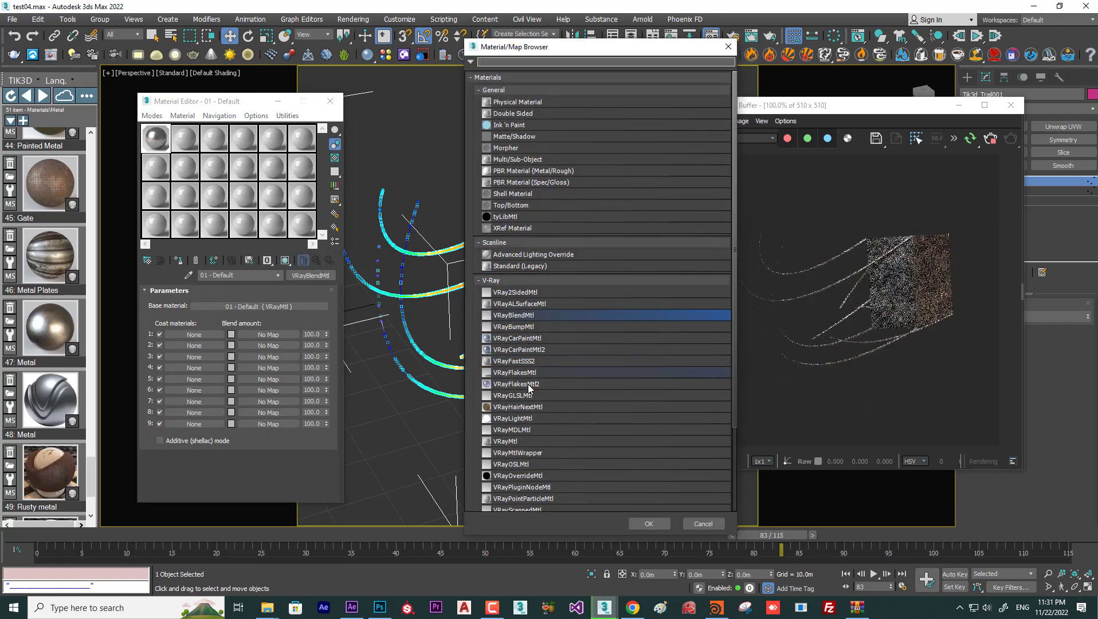
pyautogui.doubleClick(528, 441)
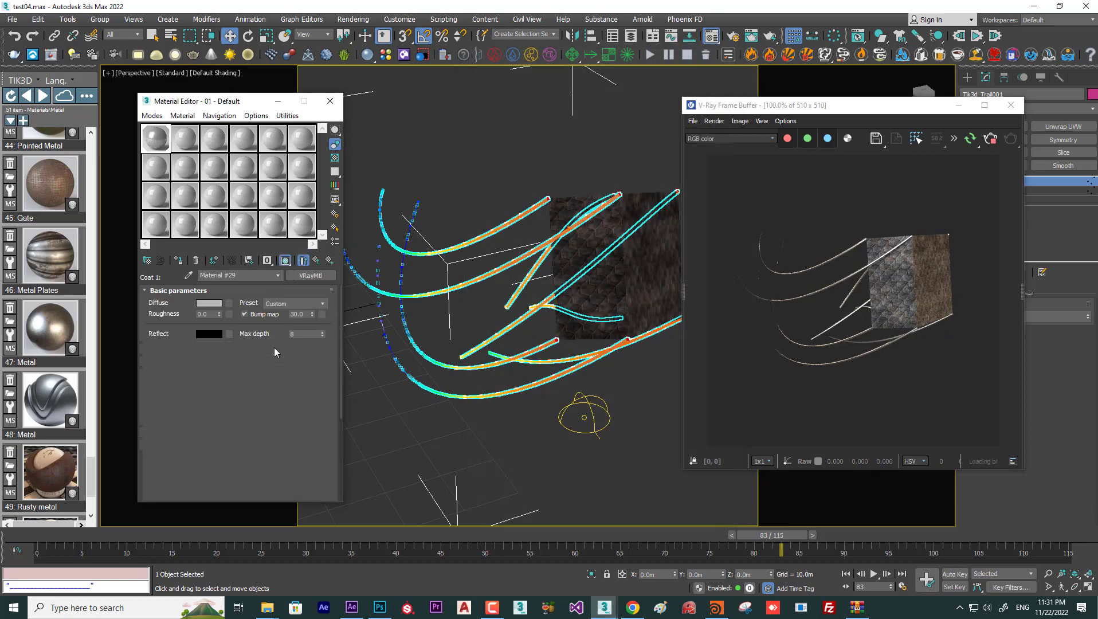
# Step: Set the coat material's diffuse color to a saturated golden orange and return to the blend material
pyautogui.click(209, 303)
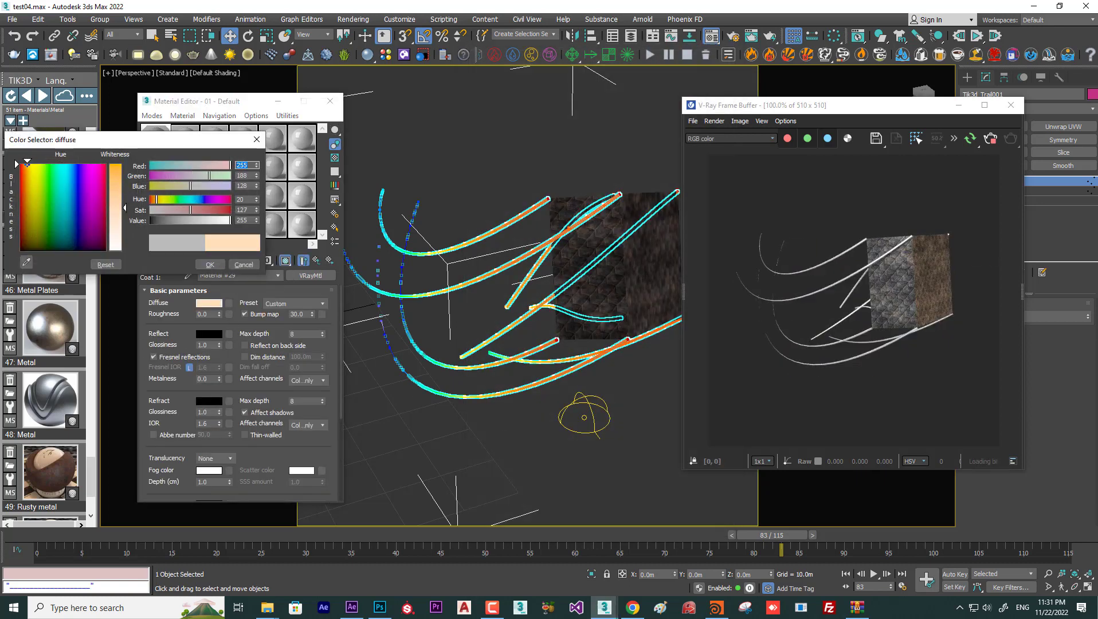
pyautogui.moveTo(190, 210); pyautogui.dragTo(231, 210)
pyautogui.click(191, 222)
pyautogui.click(210, 265)
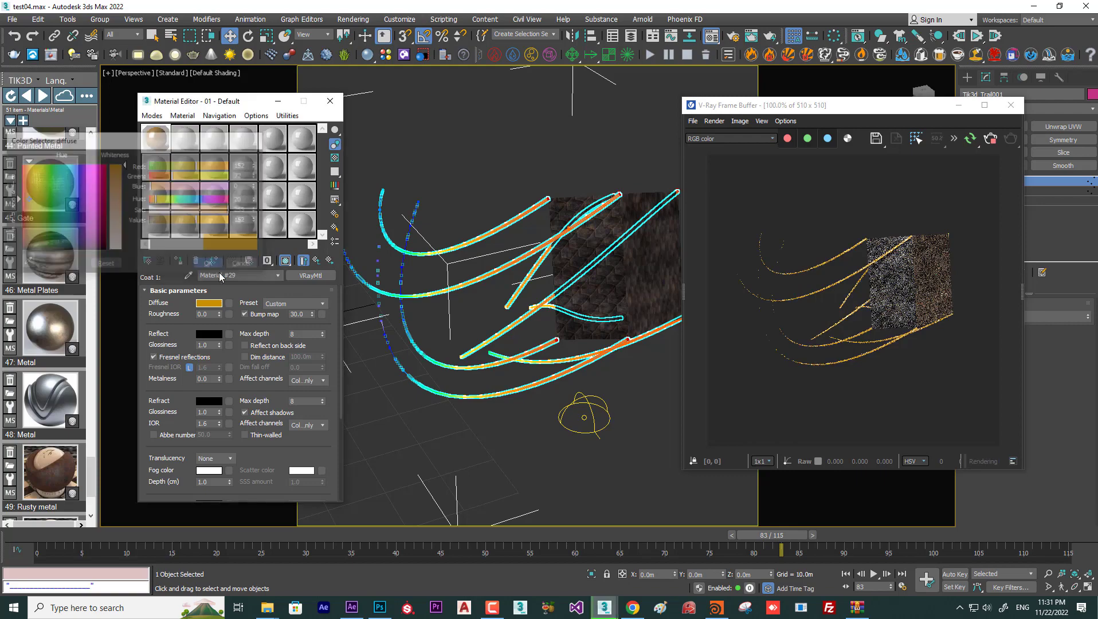
pyautogui.click(317, 261)
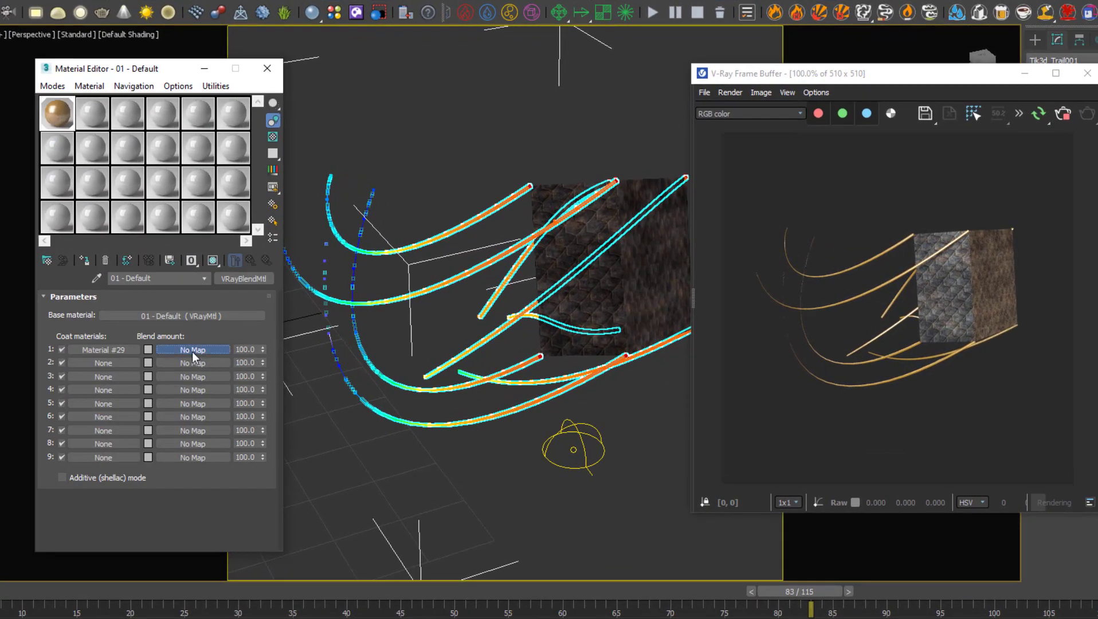
# Step: Mask coat 1 with a Gradient Ramp map whose start flag is white and whose middle and end flags are black
pyautogui.click(192, 349)
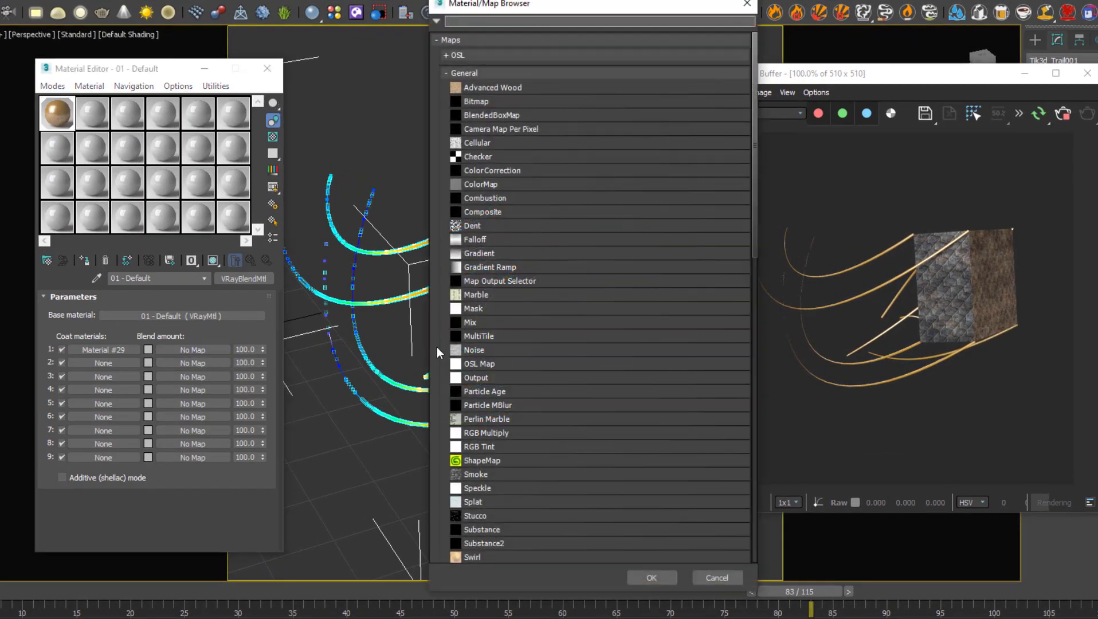
pyautogui.doubleClick(480, 267)
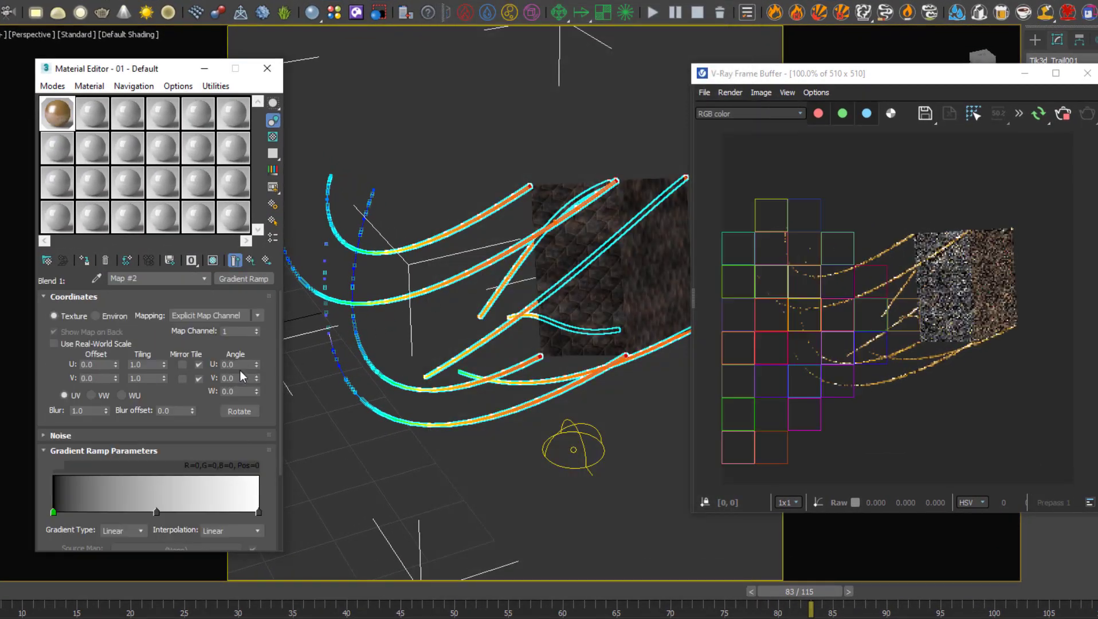
pyautogui.doubleClick(157, 512)
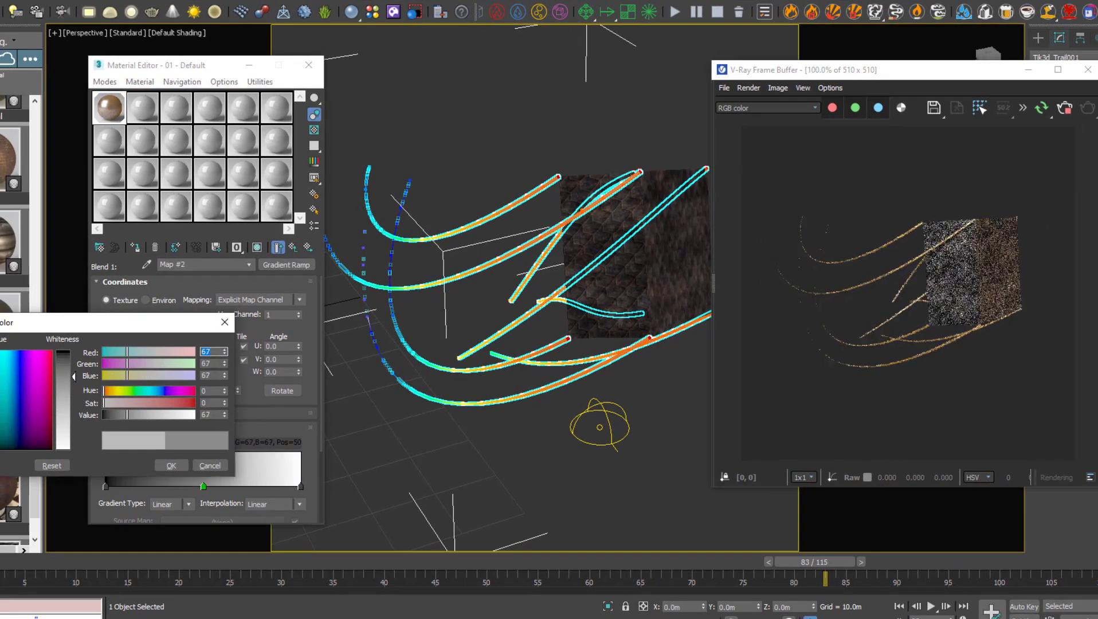
pyautogui.moveTo(64, 377); pyautogui.dragTo(123, 347)
pyautogui.click(171, 465)
pyautogui.doubleClick(106, 488)
pyautogui.click(170, 462)
pyautogui.doubleClick(300, 488)
pyautogui.click(230, 462)
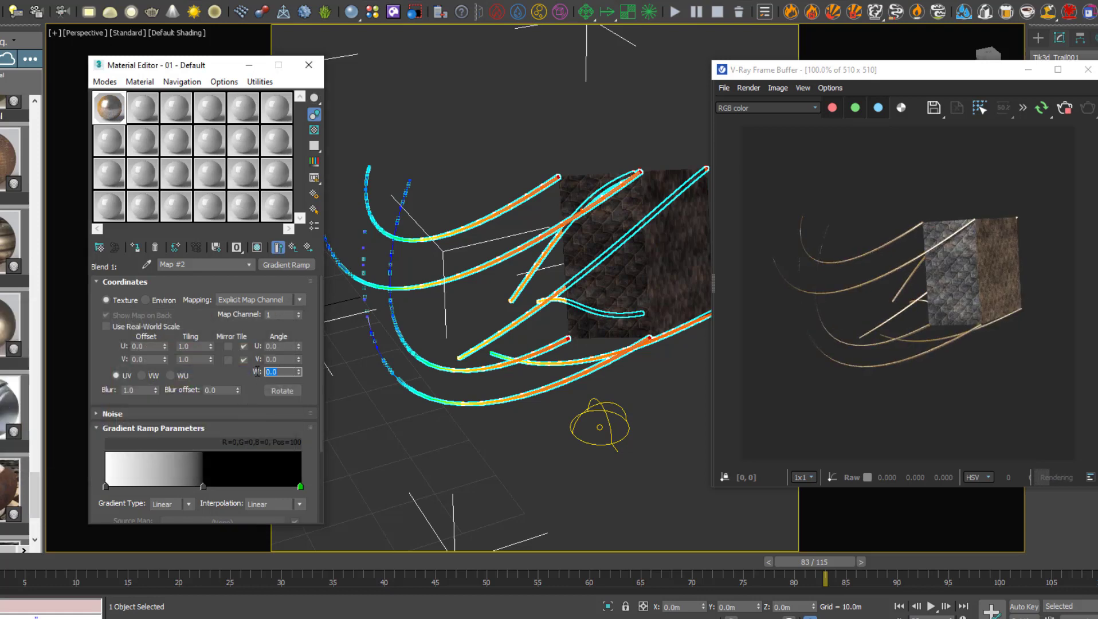
# Step: Set the gradient ramp's W angle to 90 and shift its middle black flag to position 30
pyautogui.scroll(1, 891, 333)
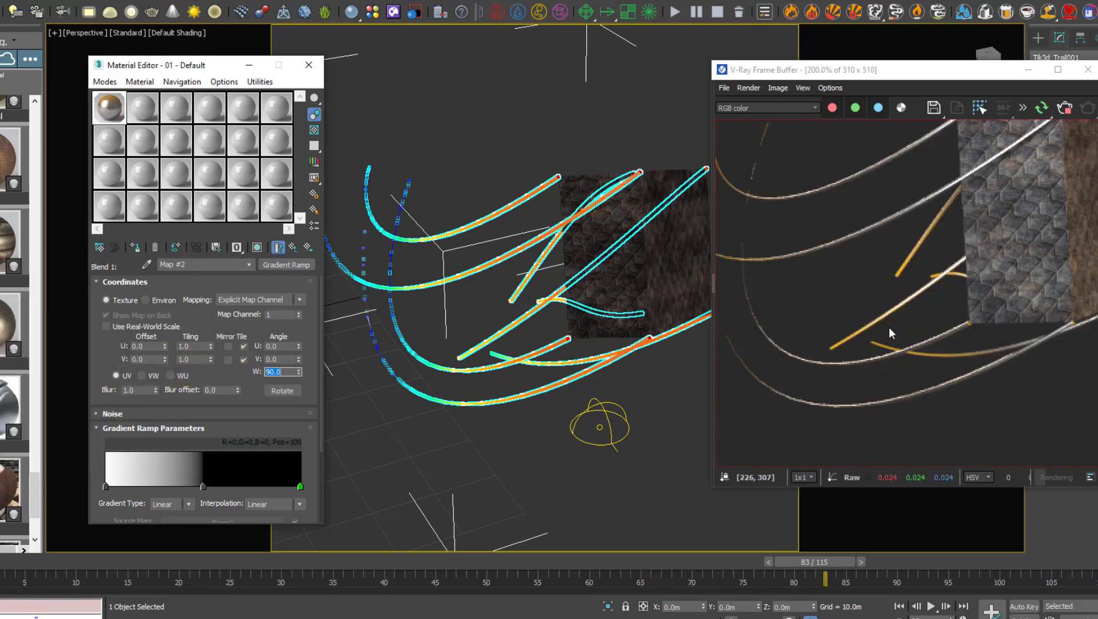
pyautogui.moveTo(203, 487); pyautogui.dragTo(164, 487)
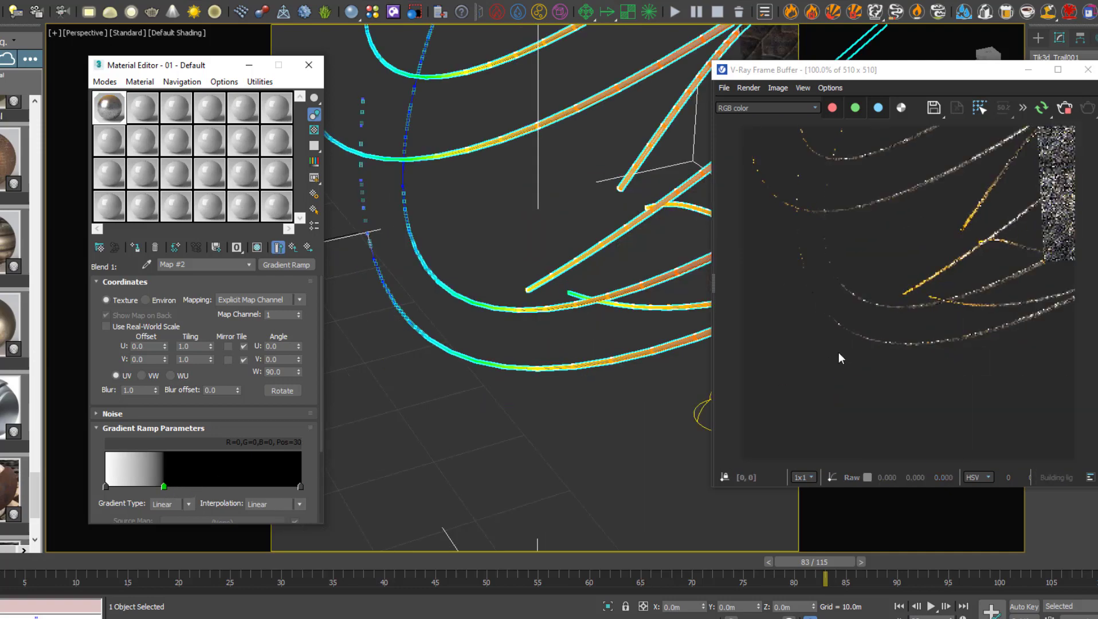
pyautogui.scroll(-2, 922, 300)
pyautogui.scroll(-3, 611, 289)
pyautogui.moveTo(612, 289); pyautogui.dragTo(550, 324, button='middle')
pyautogui.scroll(2, 902, 300)
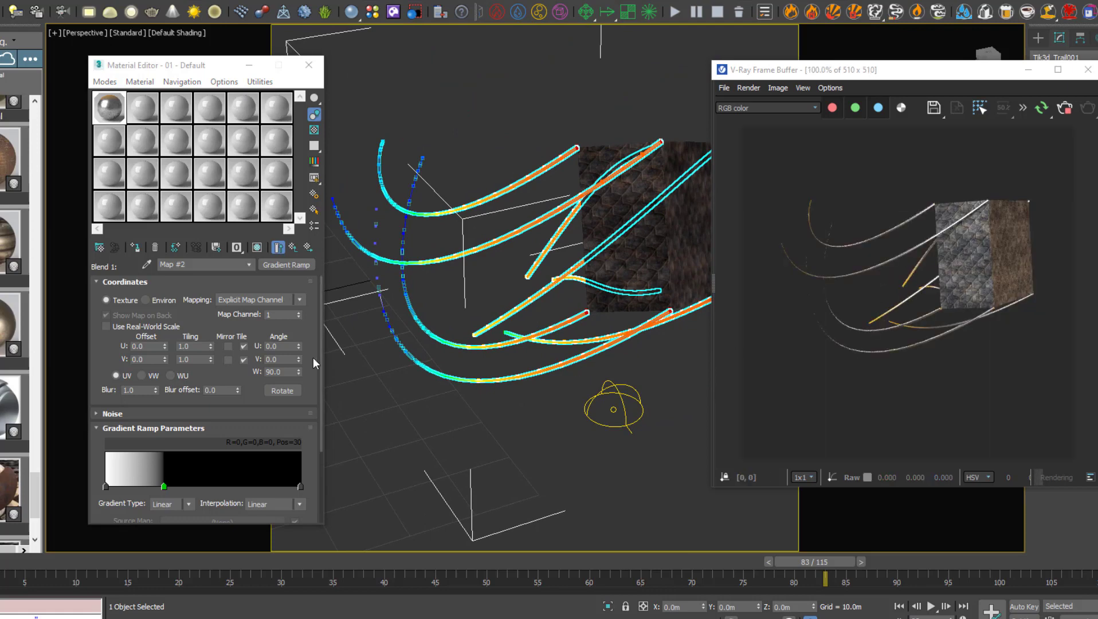
# Step: Copy the orange diffuse color of the coat 1 material into its self-illumination color
pyautogui.click(293, 248)
pyautogui.click(157, 331)
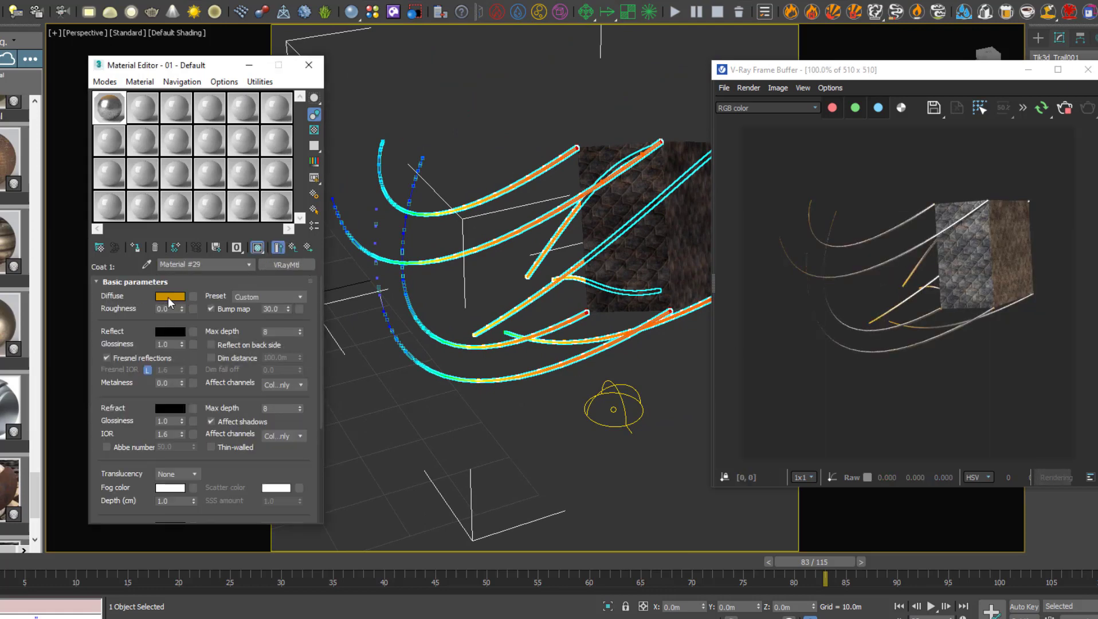
pyautogui.scroll(-5, 172, 298)
pyautogui.rightClick(165, 364)
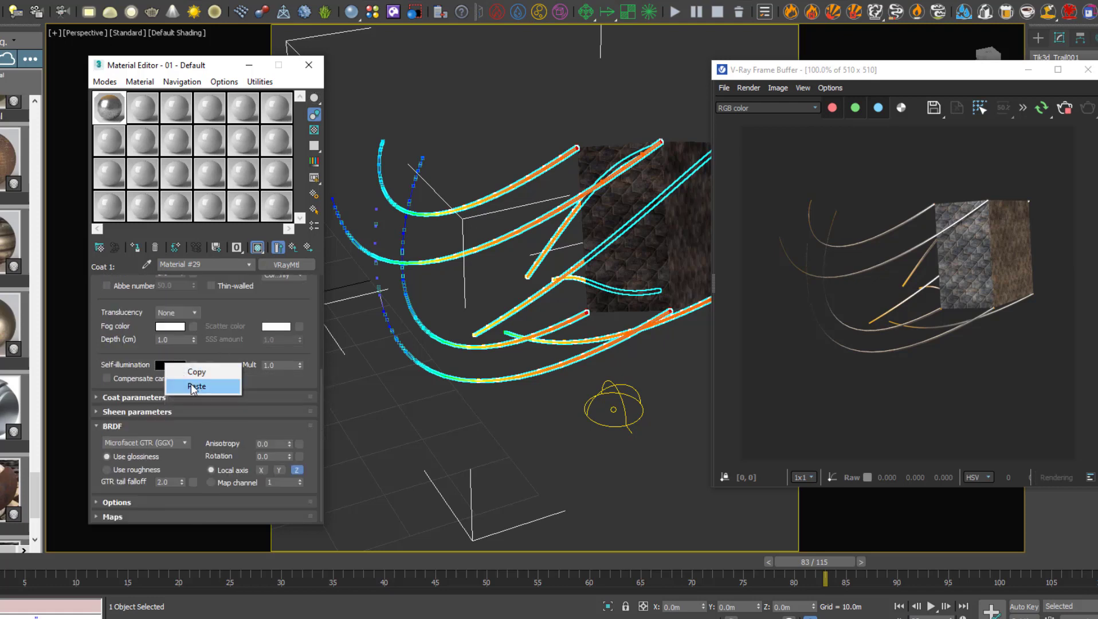
pyautogui.click(192, 386)
# Step: Raise the coat material's self-illumination multiplier to 200, trying 10 and 100 first
pyautogui.moveTo(286, 366); pyautogui.dragTo(219, 365)
pyautogui.write('10')
pyautogui.press('Return')
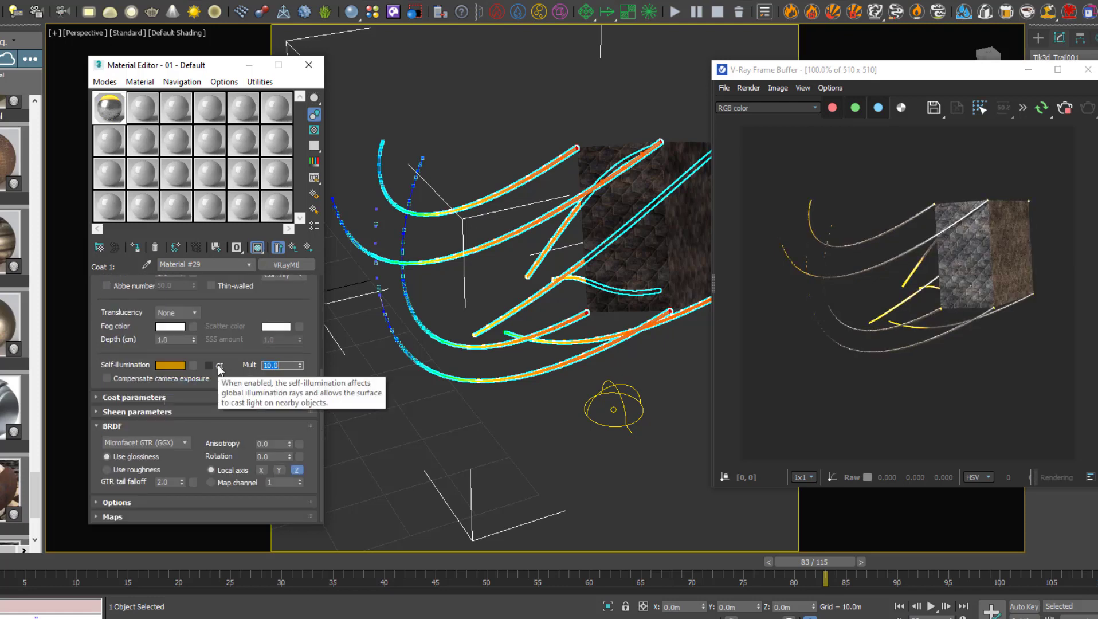
pyautogui.press('Return')
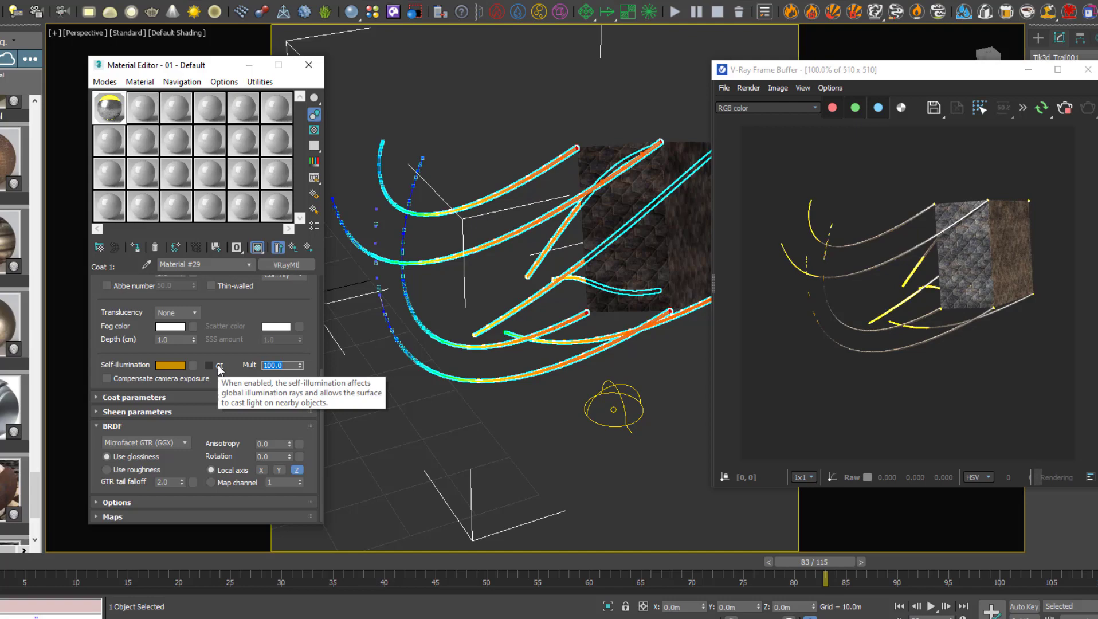
pyautogui.write('200')
pyautogui.press('Return')
# Step: Enlarge the V-Ray Frame Buffer, reveal its layer settings, and enable bloom/glare in Lens Effects
pyautogui.moveTo(894, 69); pyautogui.dragTo(405, 31)
pyautogui.moveTo(613, 394); pyautogui.dragTo(872, 402)
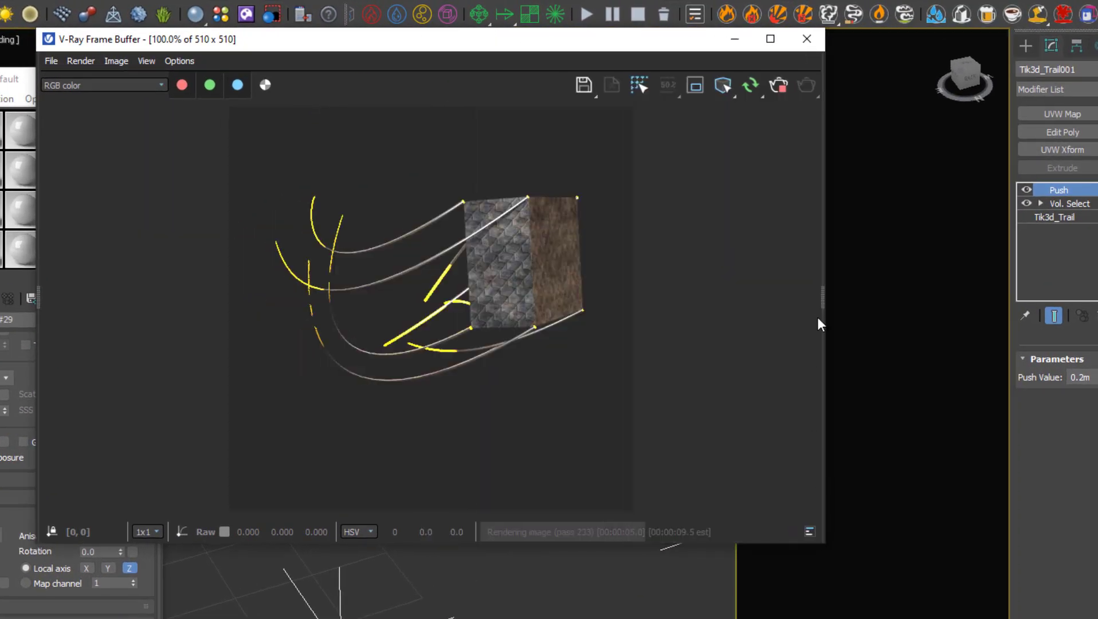
pyautogui.moveTo(718, 295); pyautogui.dragTo(569, 307)
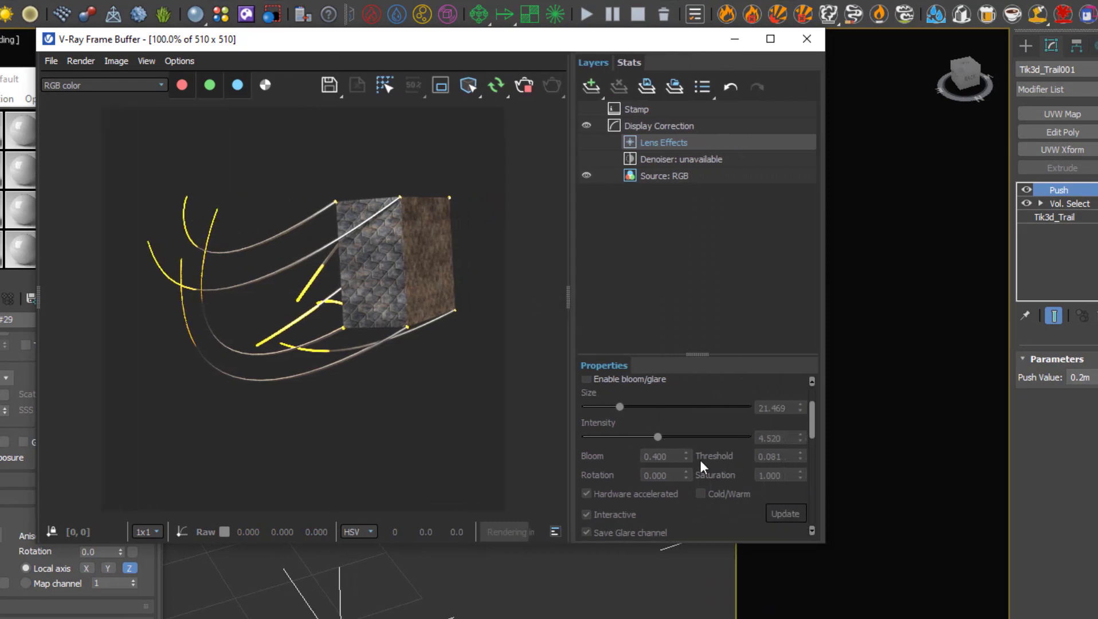
pyautogui.click(585, 379)
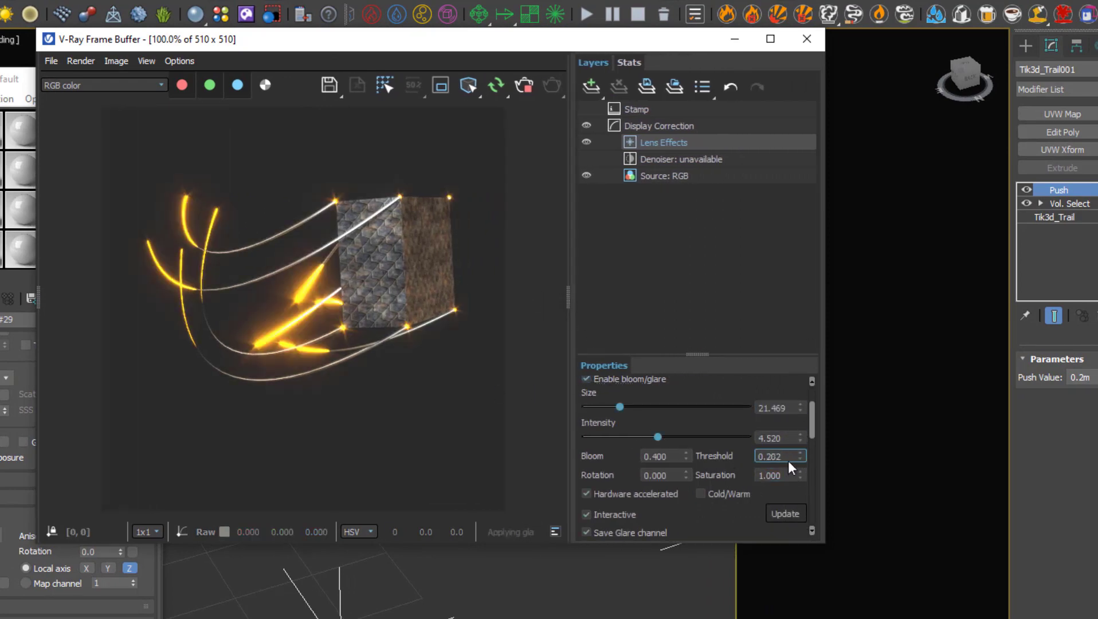
# Step: Set the bloom/glare threshold to 0.2, its size to about 28.571 and its intensity to about 0.394
pyautogui.moveTo(789, 461); pyautogui.dragTo(707, 462)
pyautogui.write('1')
pyautogui.press('Return')
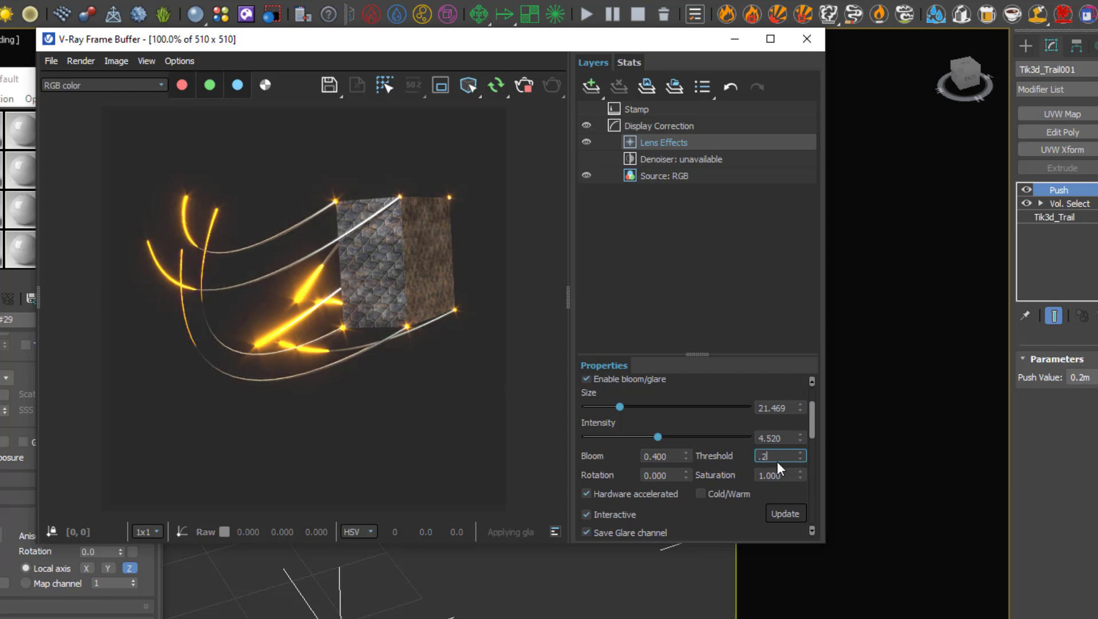
pyautogui.moveTo(656, 434); pyautogui.dragTo(630, 406)
pyautogui.moveTo(592, 437); pyautogui.dragTo(591, 438)
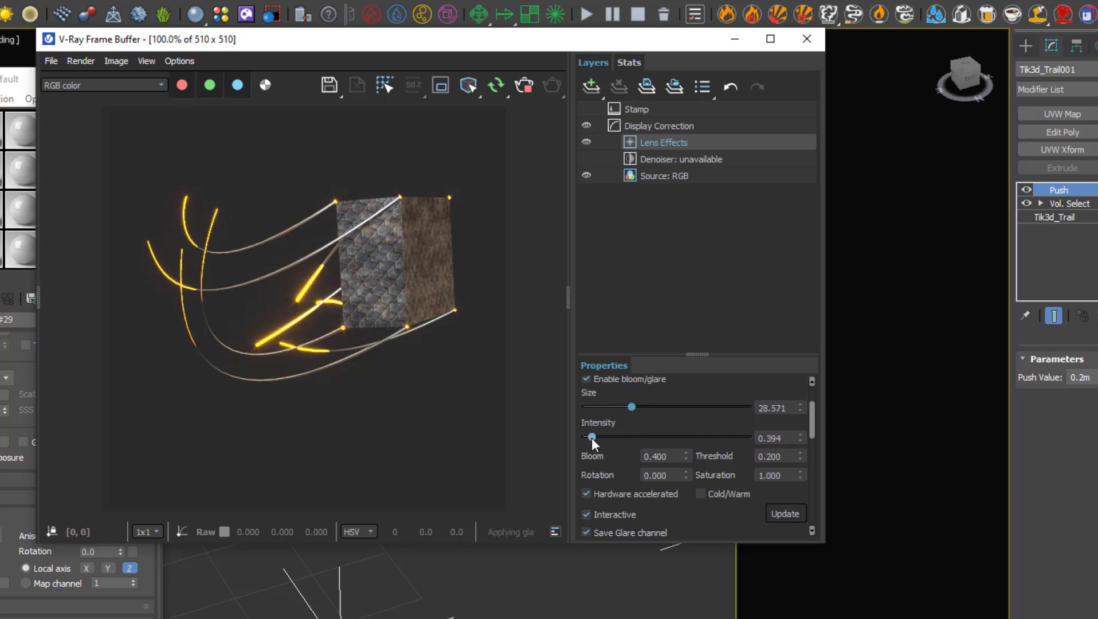
# Step: Shorten the white part of the coat 1 blend amount's gradient ramp, placing a black flag at position 20
pyautogui.click(26, 370)
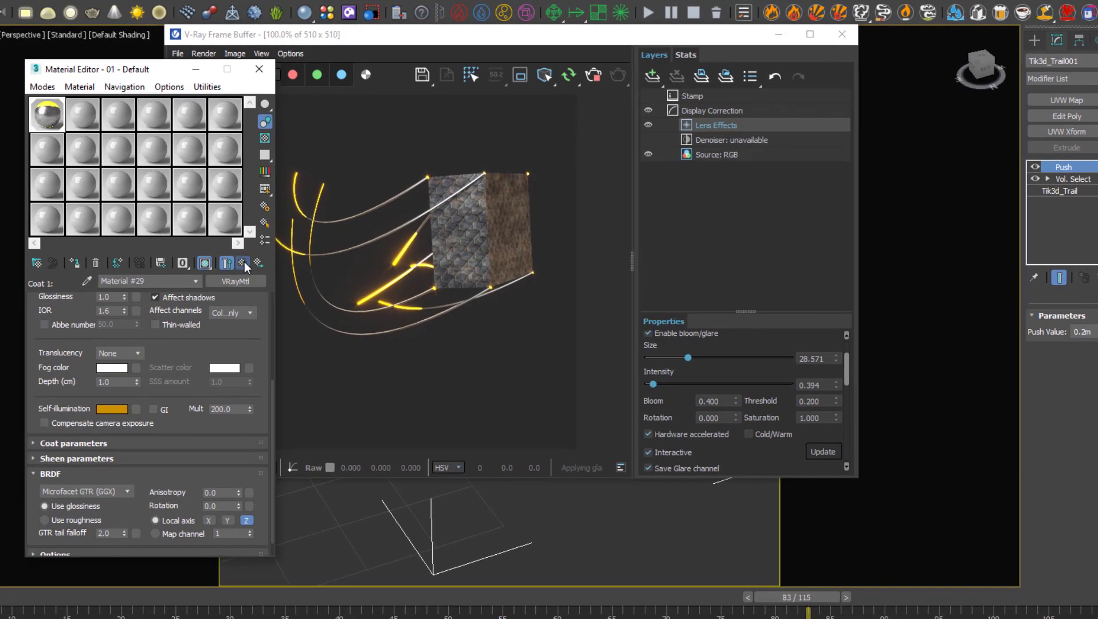
pyautogui.click(245, 262)
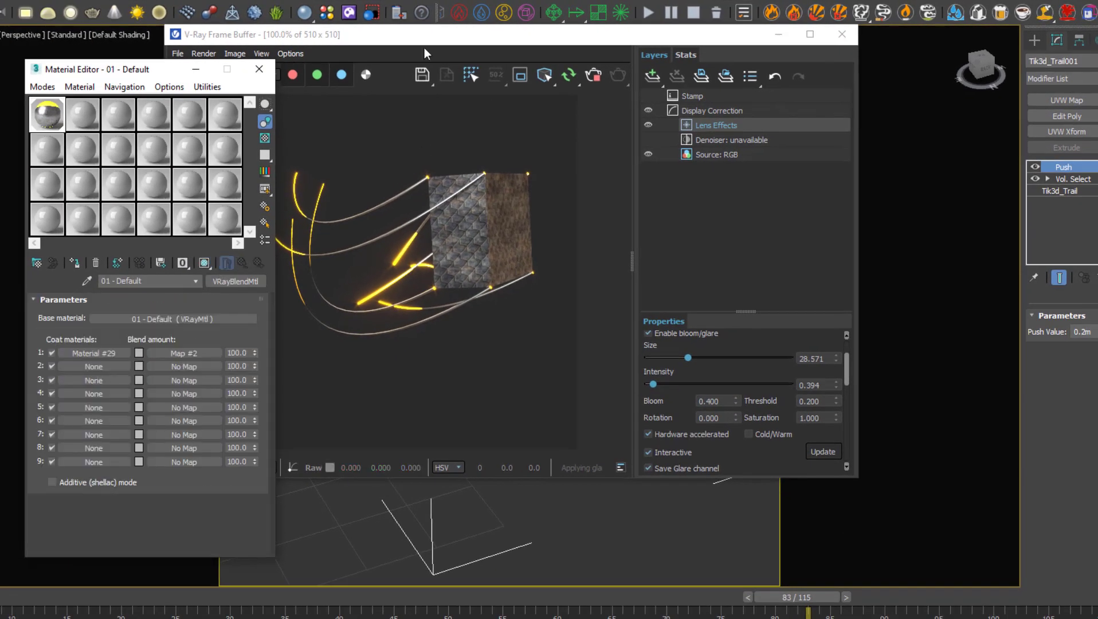
pyautogui.moveTo(423, 35); pyautogui.dragTo(556, 43)
pyautogui.click(171, 356)
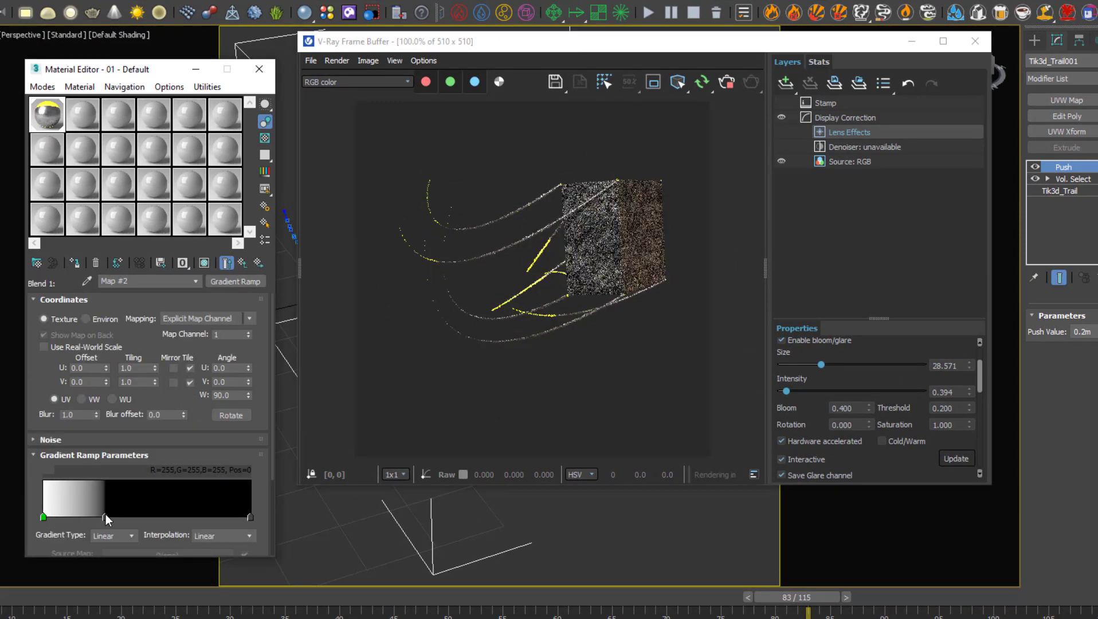
pyautogui.moveTo(105, 516); pyautogui.dragTo(80, 515)
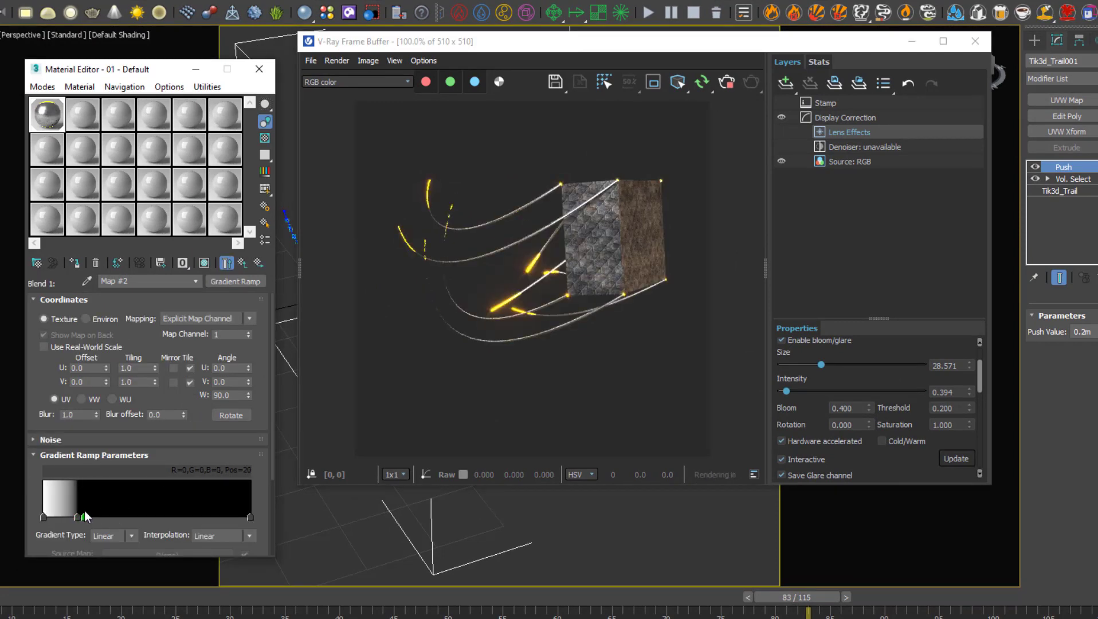
# Step: Scrub the animation to frame 89 and inspect the box and glowing trails in the interactive render
pyautogui.moveTo(540, 40); pyautogui.dragTo(982, 0)
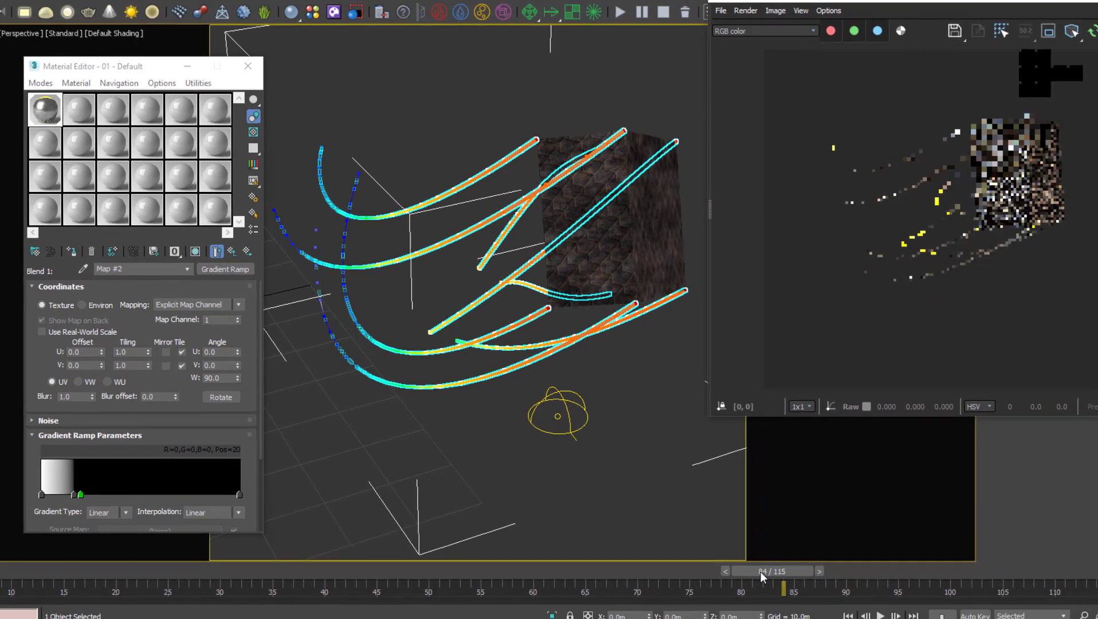
pyautogui.moveTo(797, 599); pyautogui.dragTo(852, 598)
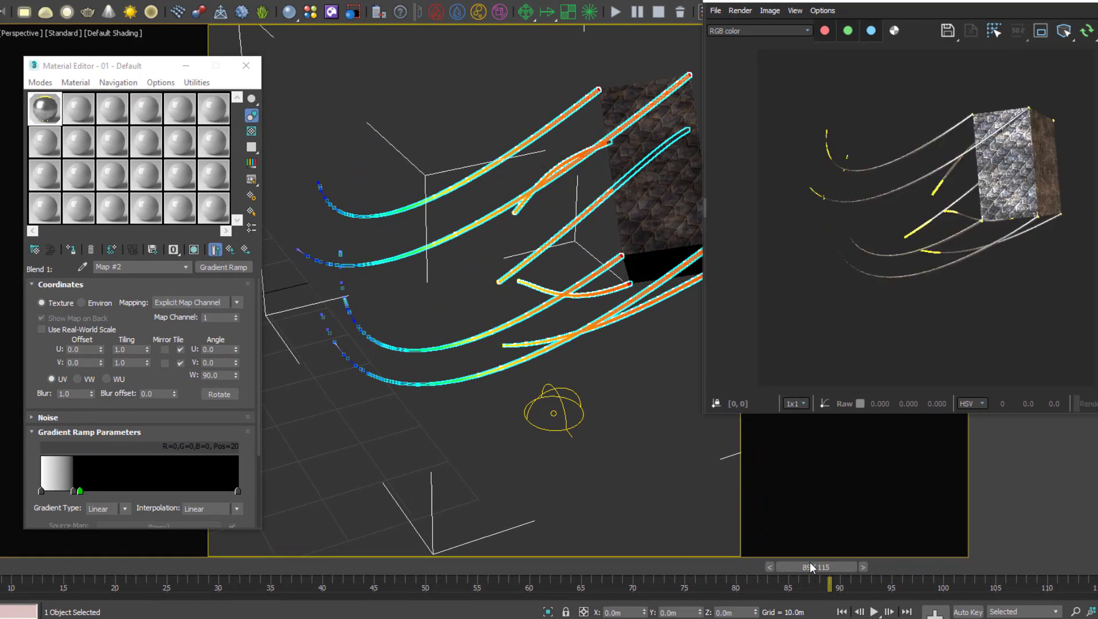
pyautogui.moveTo(810, 563)
pyautogui.mouseDown()
pyautogui.moveTo(727, 583)
pyautogui.moveTo(615, 586)
pyautogui.moveTo(722, 567)
pyautogui.moveTo(828, 573)
pyautogui.mouseUp()
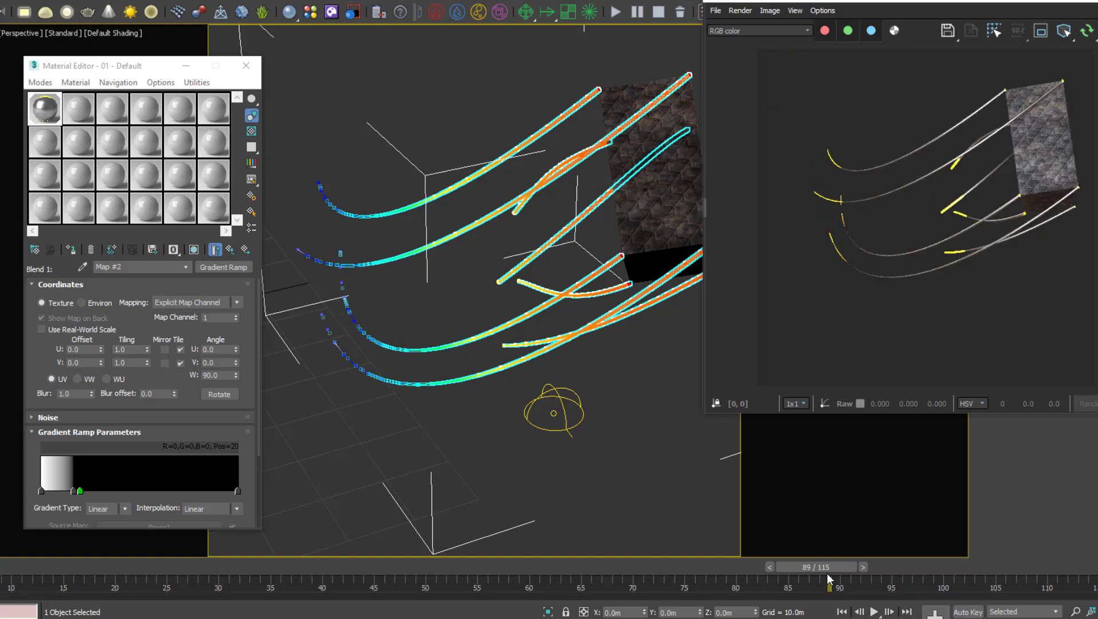
pyautogui.moveTo(895, 3); pyautogui.dragTo(137, 69)
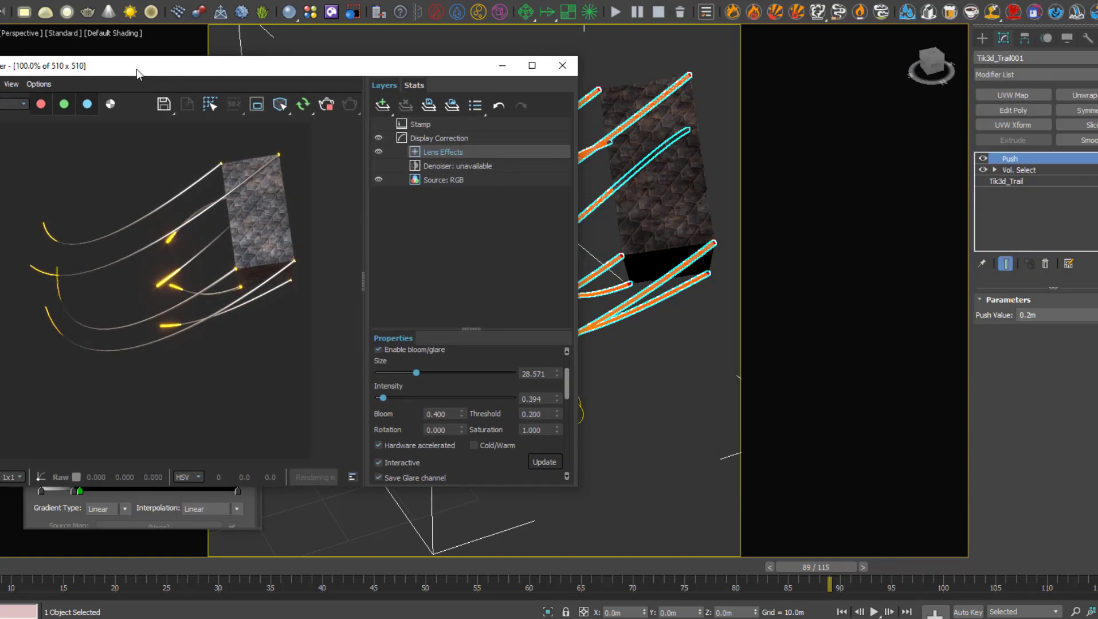
pyautogui.moveTo(408, 70); pyautogui.dragTo(399, 72)
# Step: Select the textured box and close the V-Ray Frame Buffer and the Material Editor
pyautogui.click(649, 214)
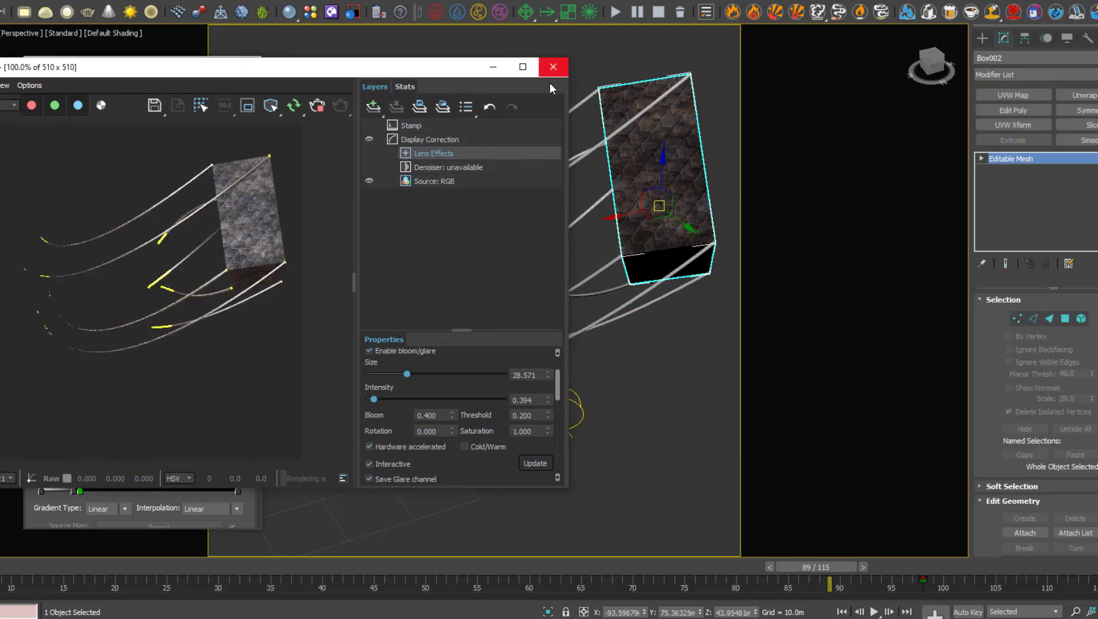
pyautogui.click(553, 67)
pyautogui.click(257, 61)
# Step: Examine the box's pivot location and orientation from several angles using Affect Pivot Only
pyautogui.scroll(-5, 499, 310)
pyautogui.scroll(6, 498, 309)
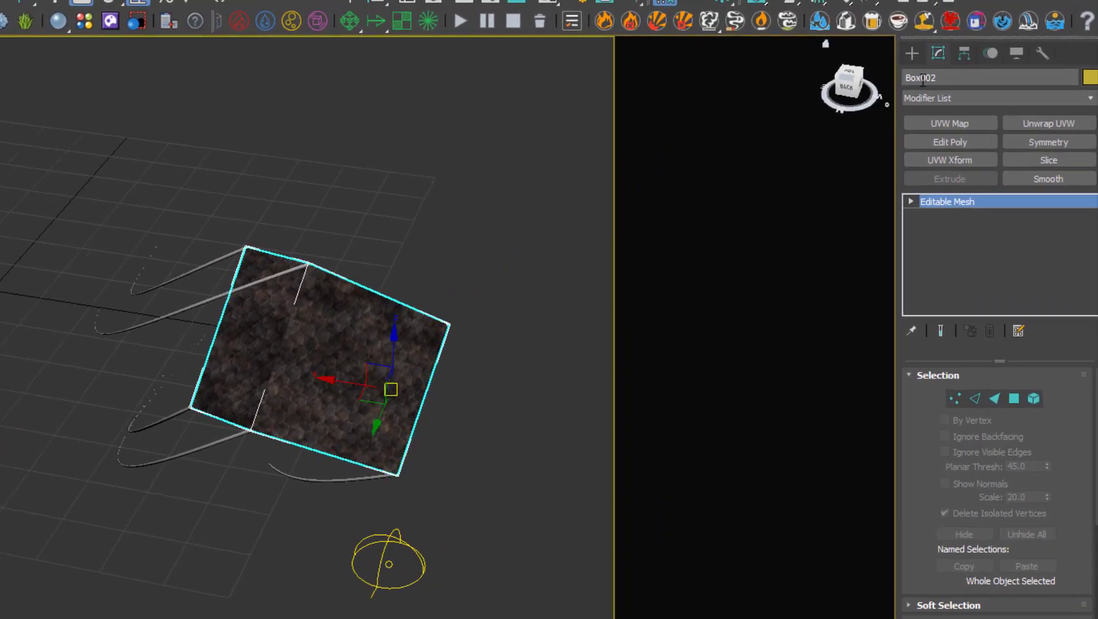
pyautogui.click(1026, 38)
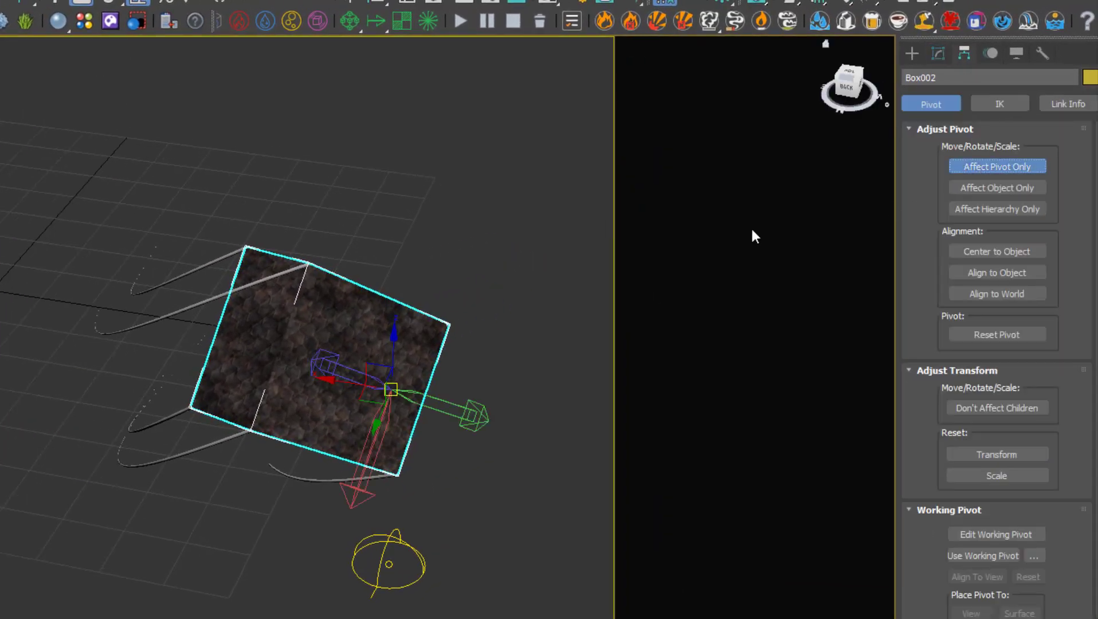
pyautogui.keyDown('alt'); pyautogui.moveTo(384, 422); pyautogui.dragTo(282, 367, button='middle'); pyautogui.keyUp('alt')
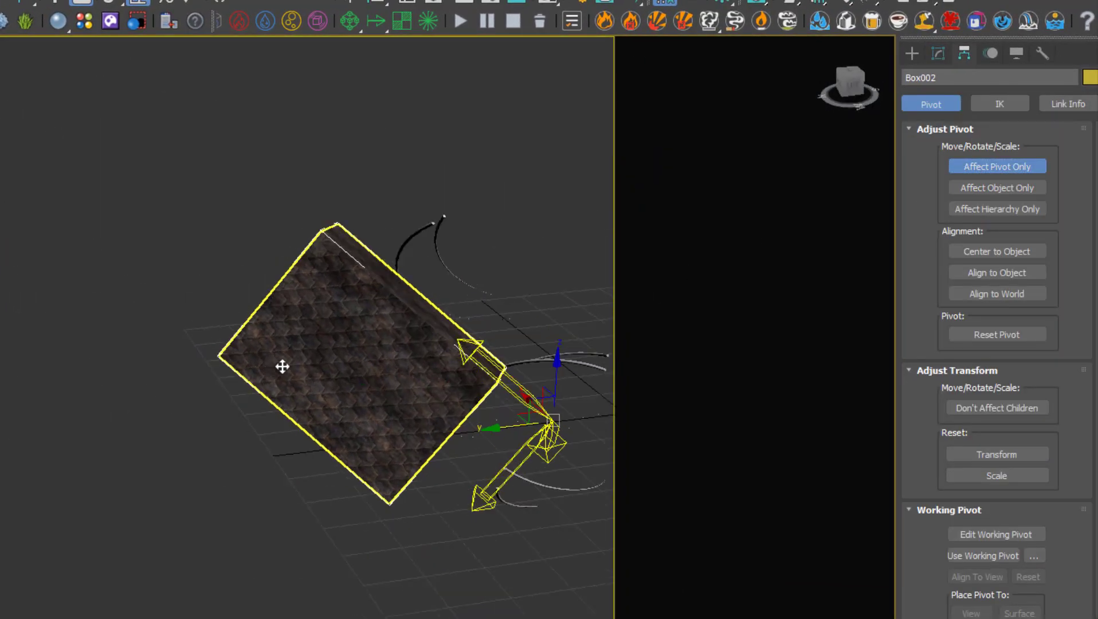
pyautogui.keyDown('alt'); pyautogui.moveTo(428, 331); pyautogui.dragTo(530, 327, button='middle'); pyautogui.keyUp('alt')
pyautogui.keyDown('alt'); pyautogui.moveTo(392, 293); pyautogui.dragTo(505, 327, button='middle'); pyautogui.keyUp('alt')
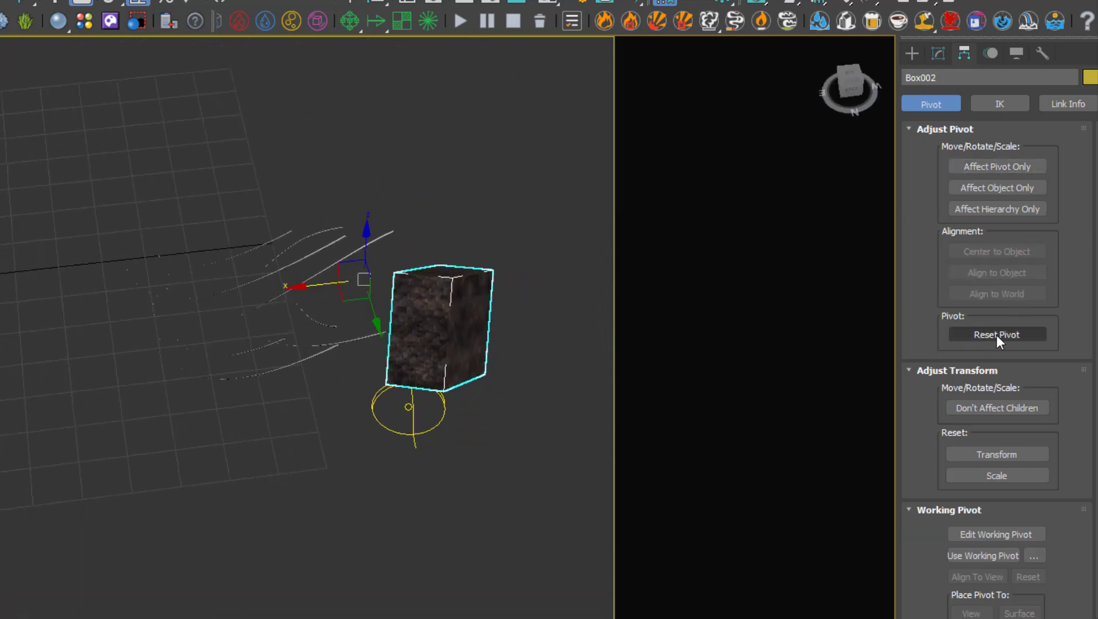
pyautogui.keyDown('alt'); pyautogui.moveTo(462, 342); pyautogui.dragTo(442, 324, button='middle'); pyautogui.keyUp('alt')
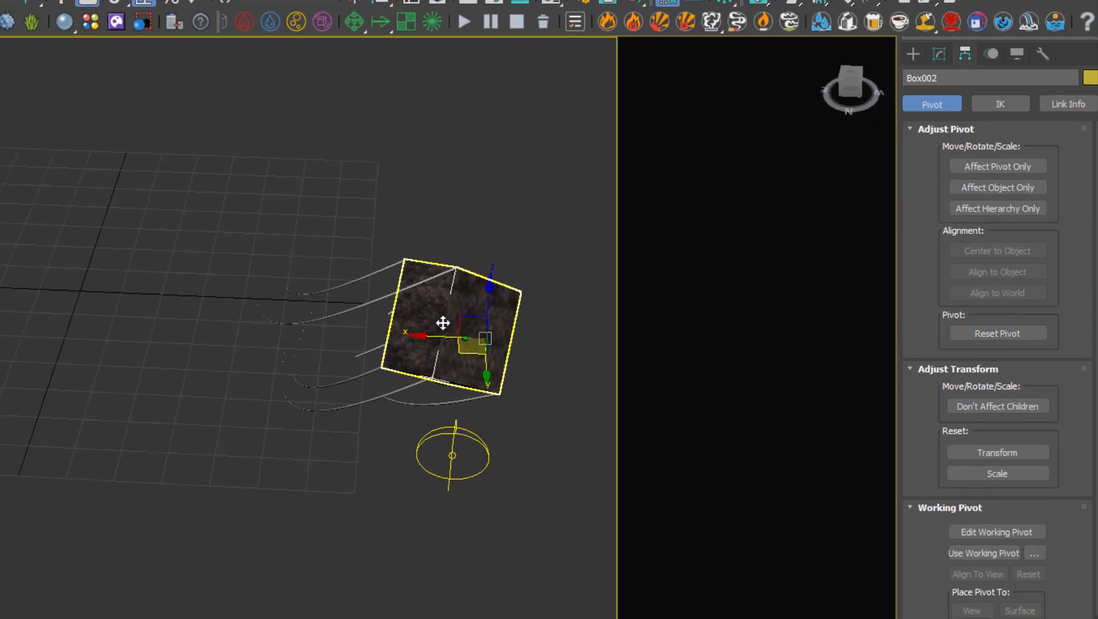
# Step: Scrub the animation back to frame 80 and forward to 87 to review the box and trail motion
pyautogui.moveTo(826, 546); pyautogui.dragTo(752, 485)
pyautogui.keyDown('alt'); pyautogui.moveTo(602, 413); pyautogui.dragTo(600, 380, button='middle'); pyautogui.keyUp('alt')
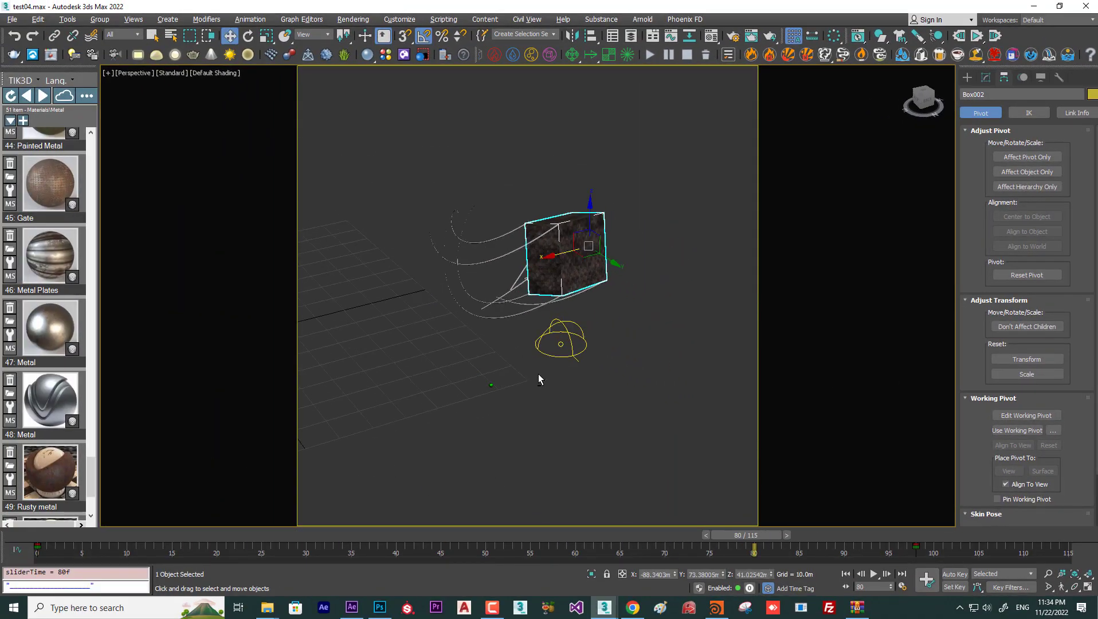
pyautogui.moveTo(777, 514); pyautogui.dragTo(844, 522)
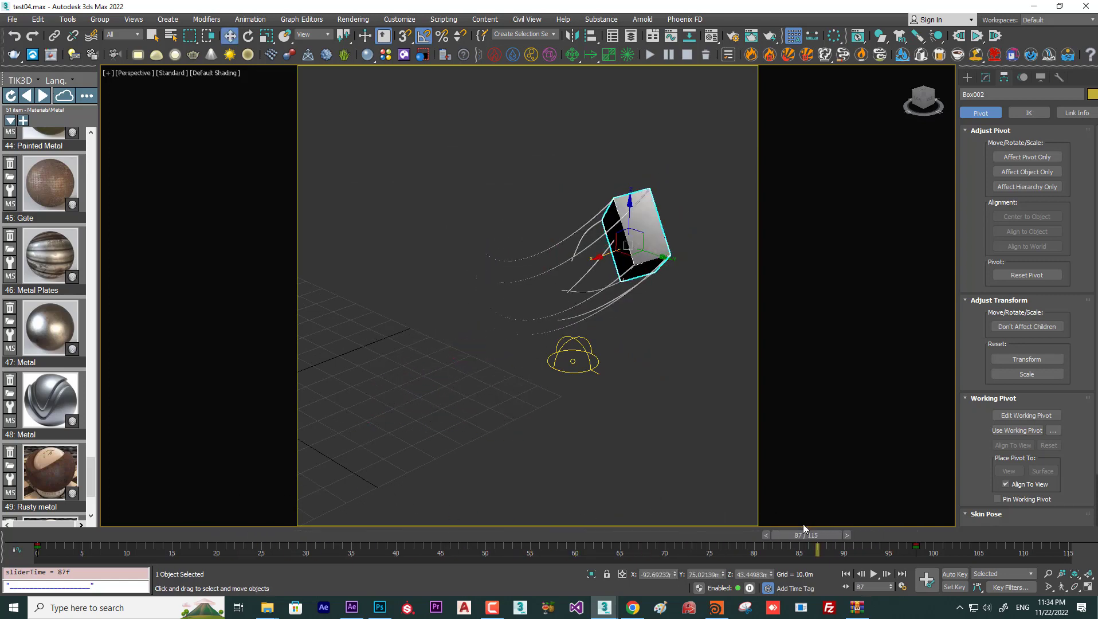